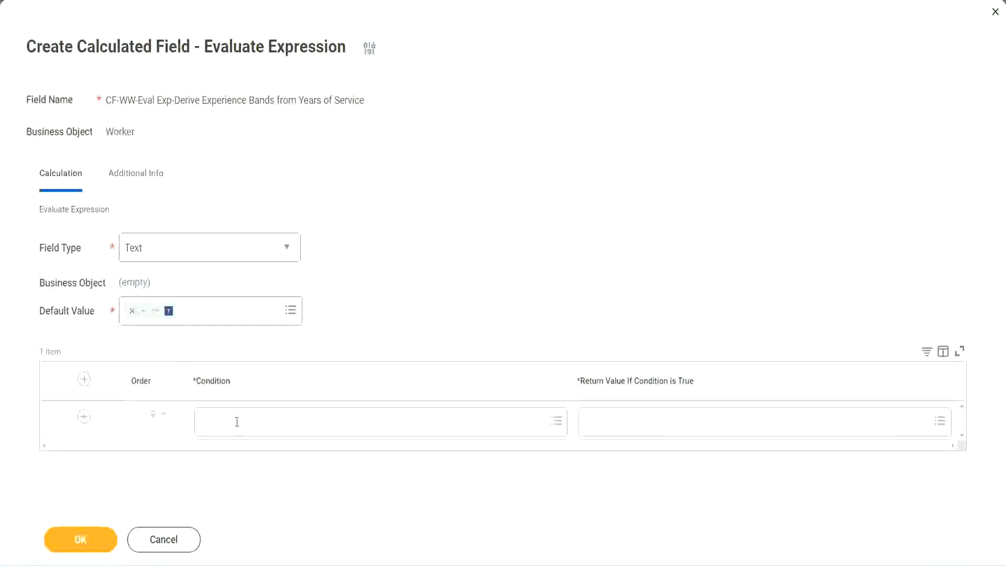
Set the first row's condition to CF-WW-TF-Length of Service between 0 and 7 years, copying the field name from the Notepad++ notes.
click(237, 424)
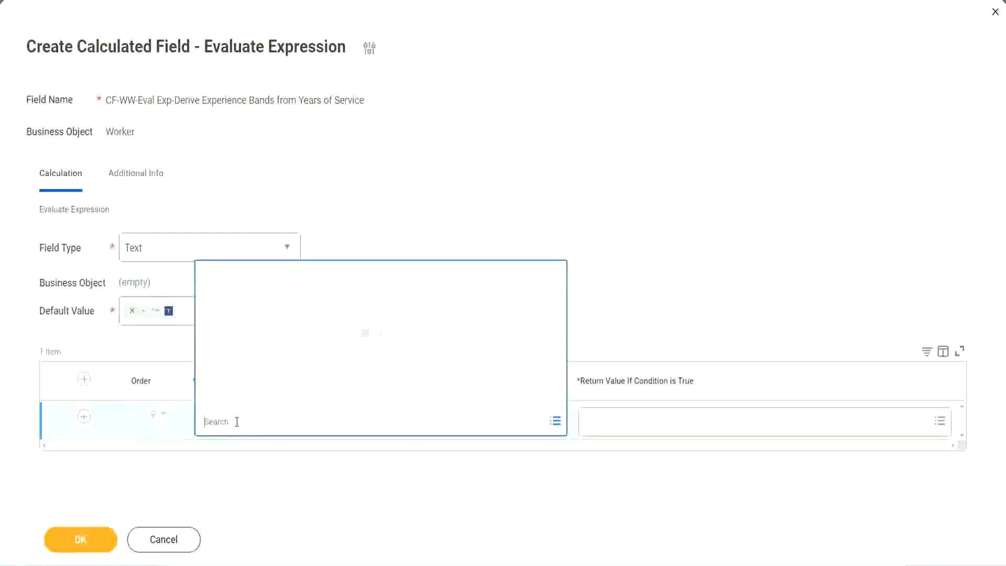
click(386, 238)
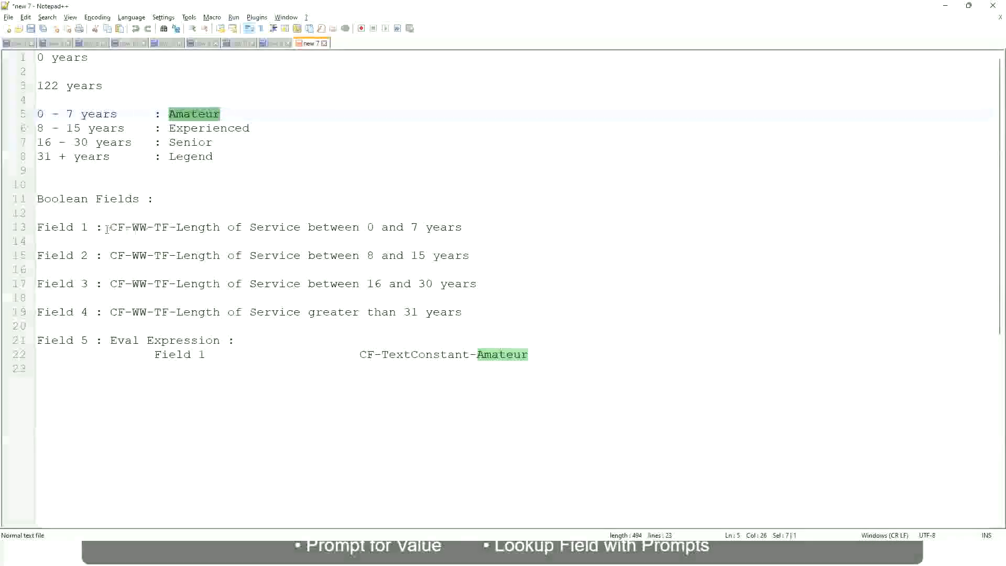
drag(111, 227, 463, 231)
key(ctrl+c)
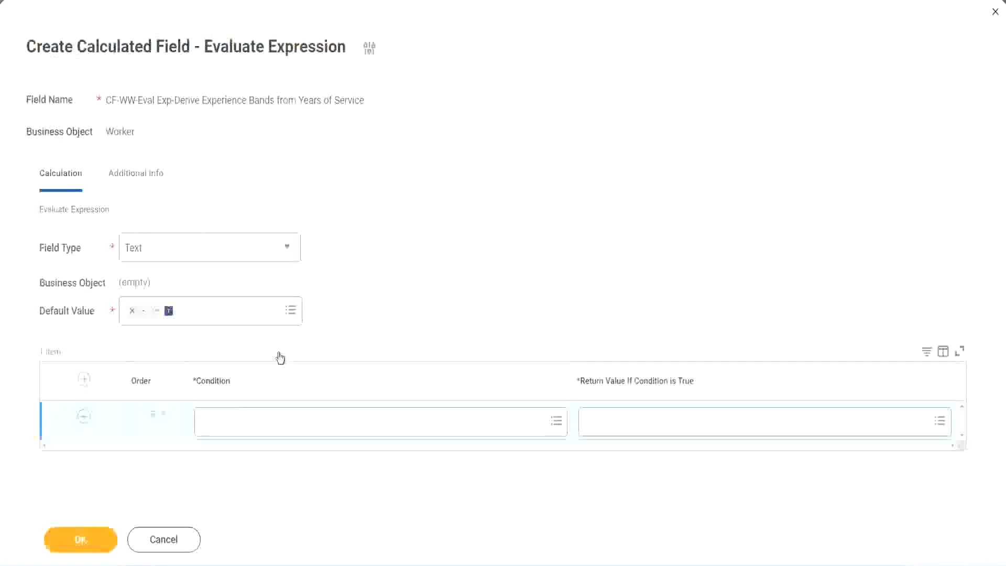
click(256, 425)
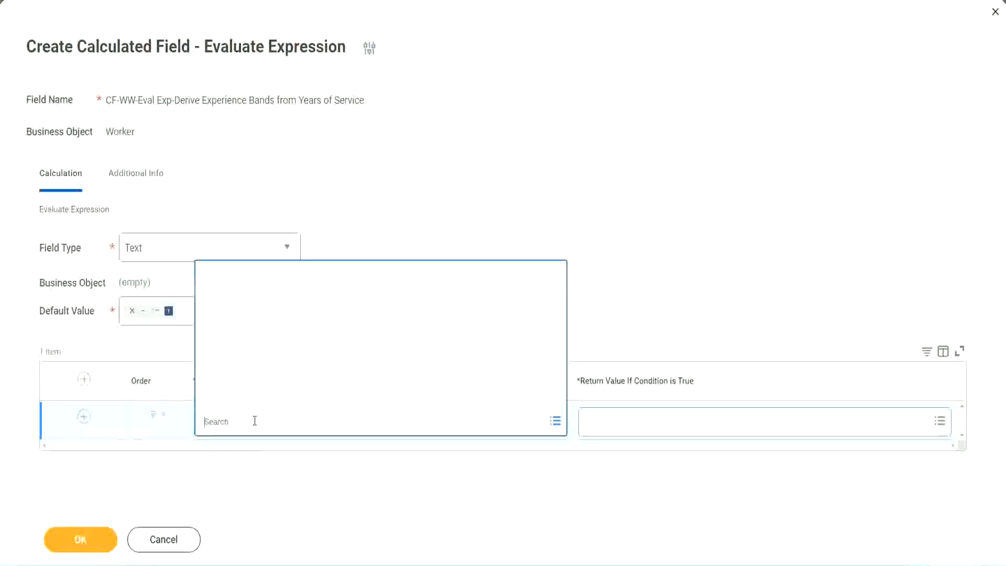
key(ctrl+v)
key(Return)
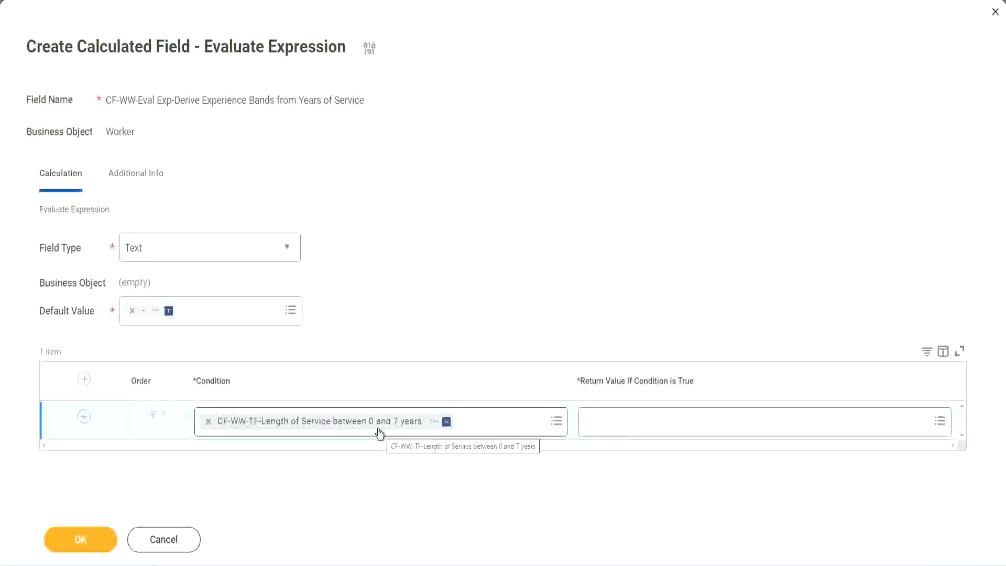
click(653, 426)
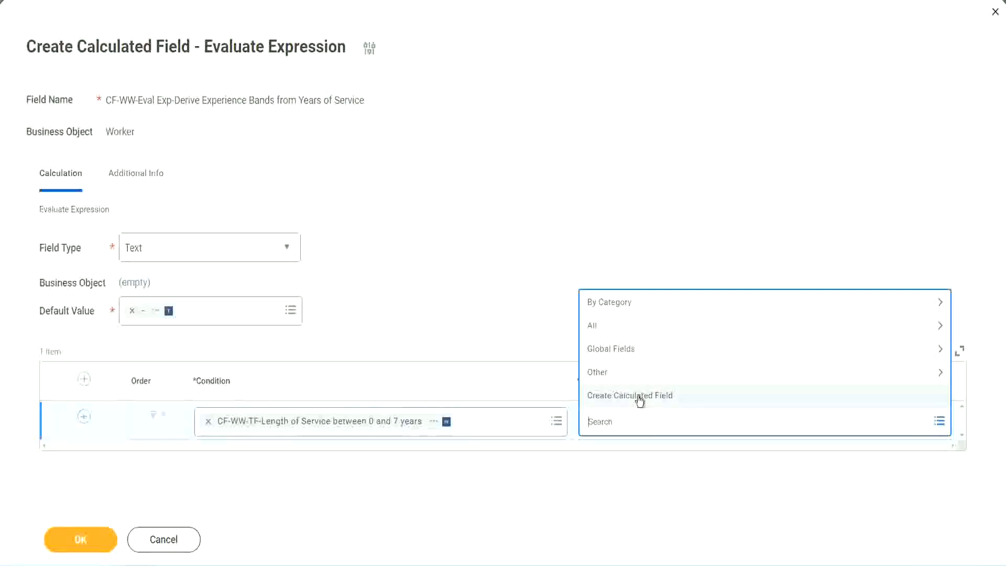
click(584, 262)
click(606, 427)
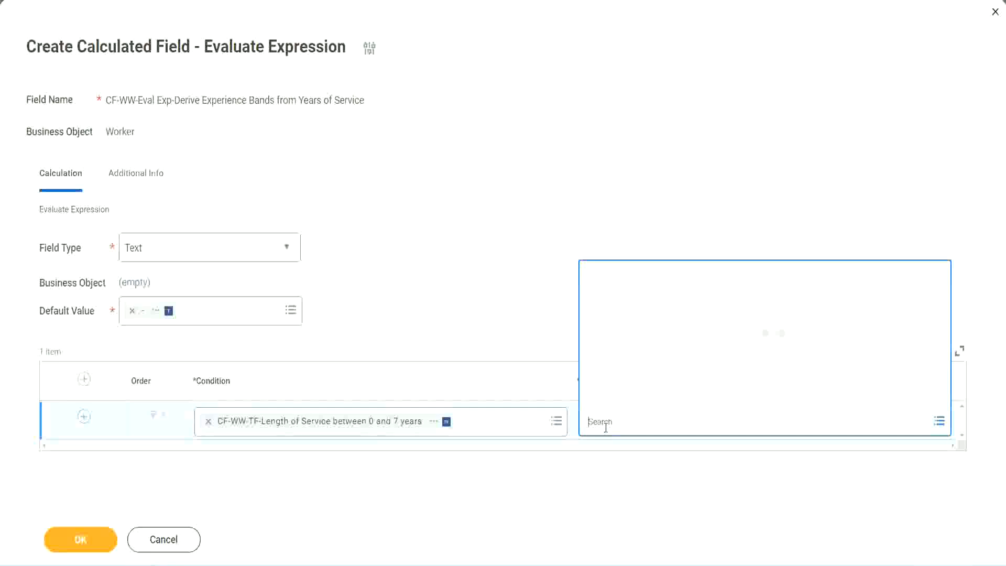
text(Amaterue)
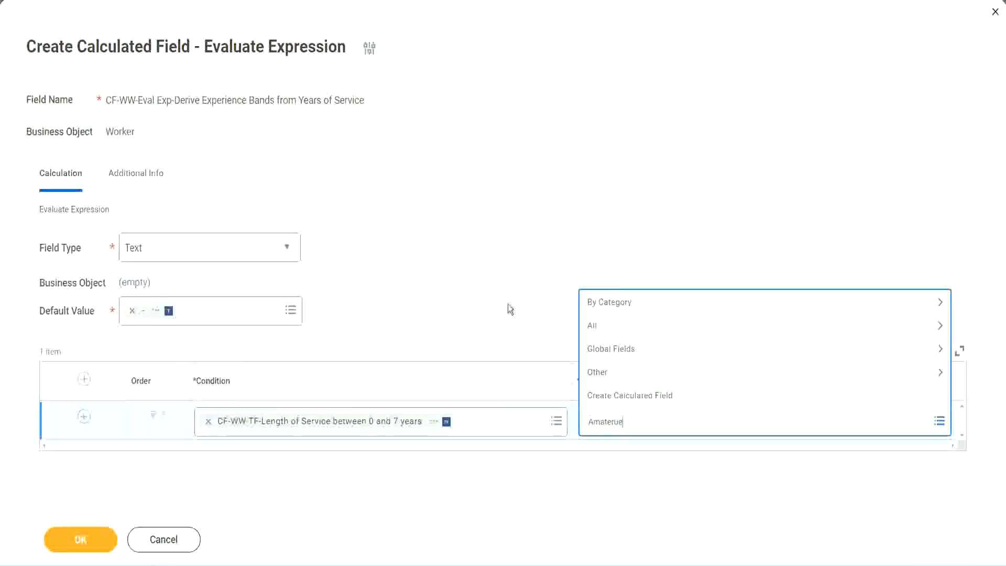
click(508, 309)
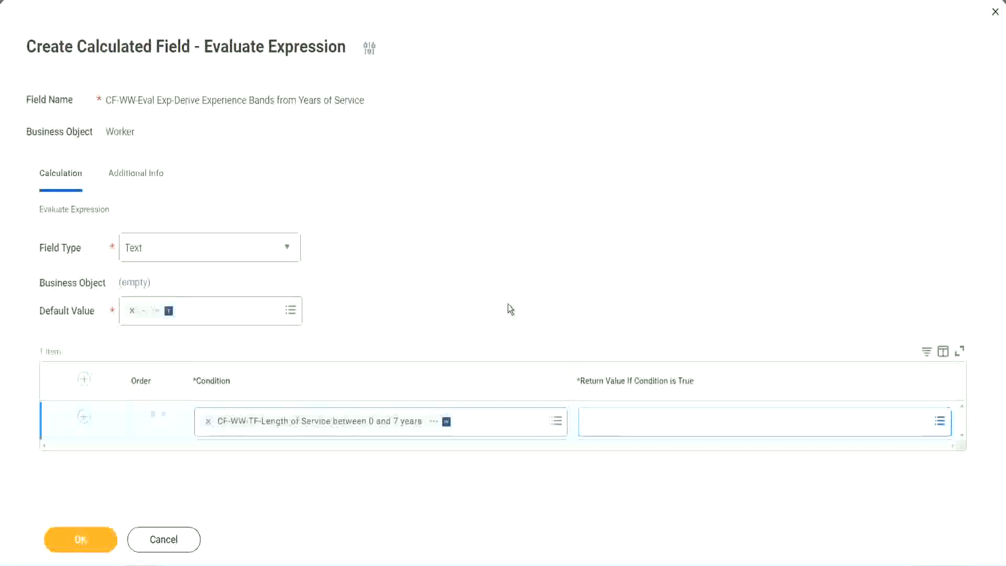
click(635, 431)
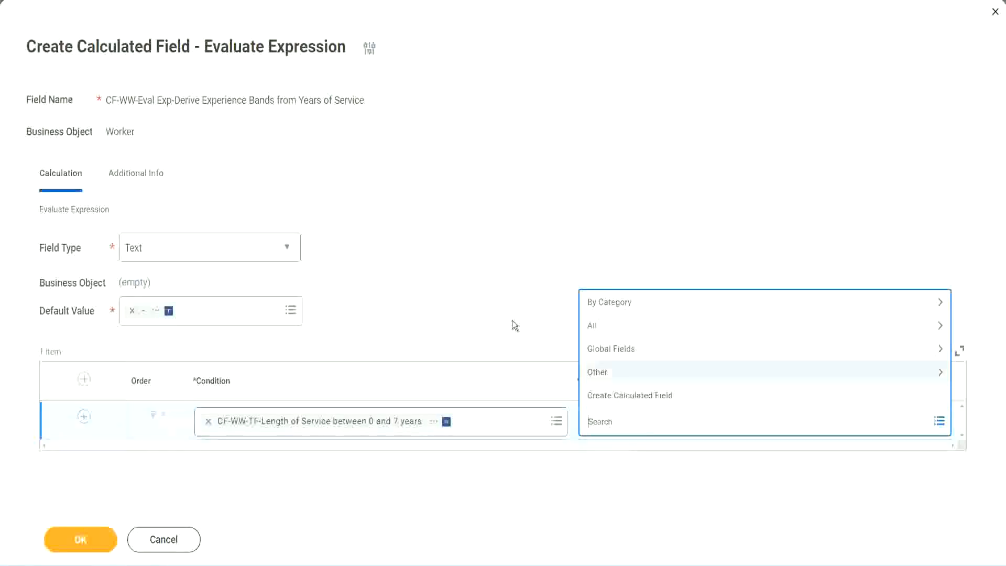
click(507, 304)
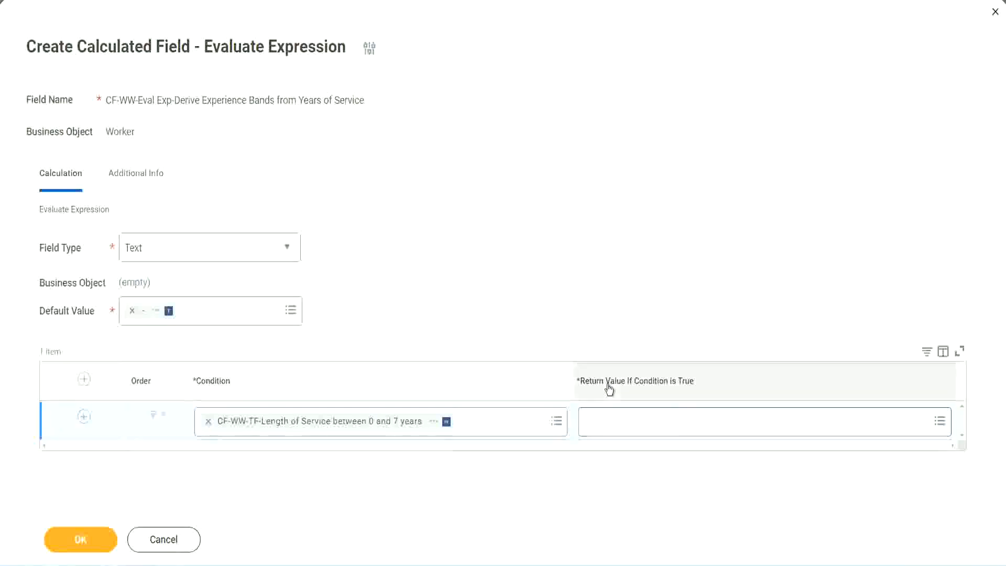
Start a new calculated field for the first row's return value and name it CF-WW-TC-Amateur.
click(653, 425)
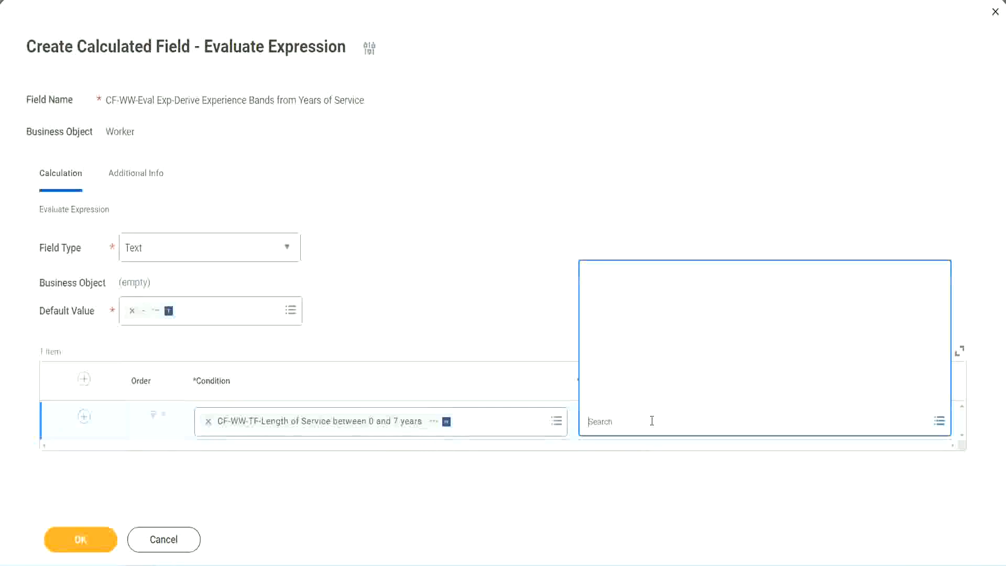
click(646, 397)
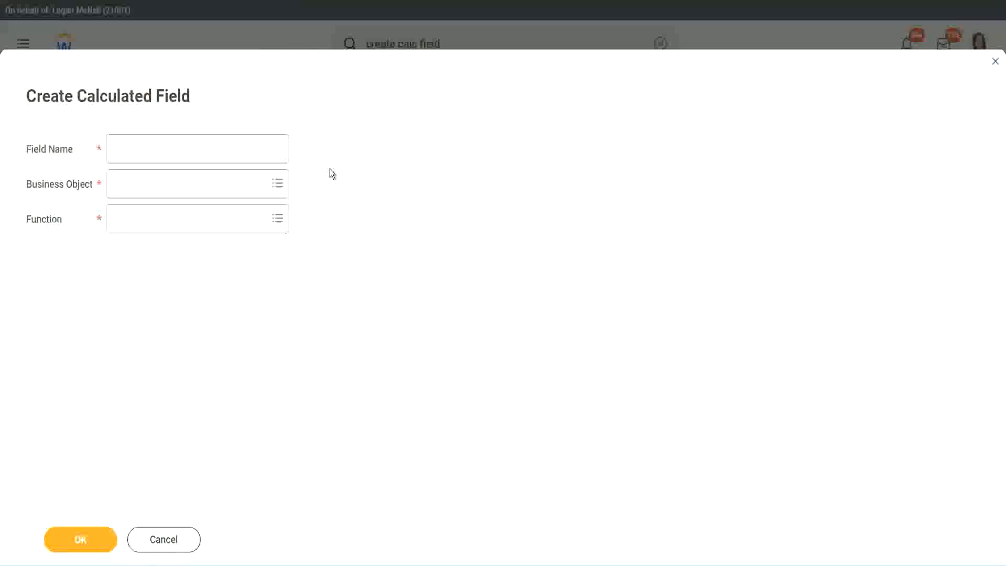
click(122, 149)
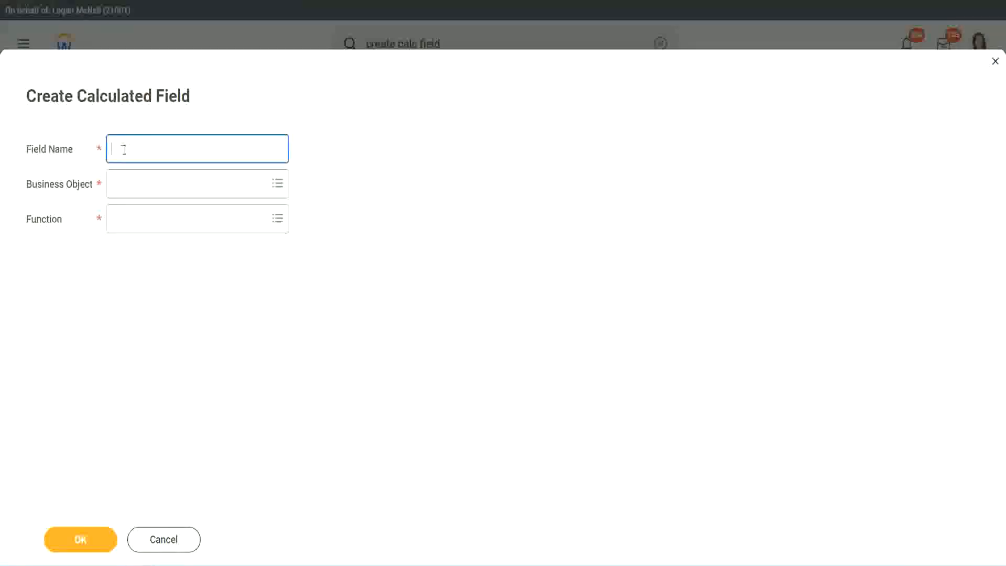
text(CFTC-Amateur)
click(125, 150)
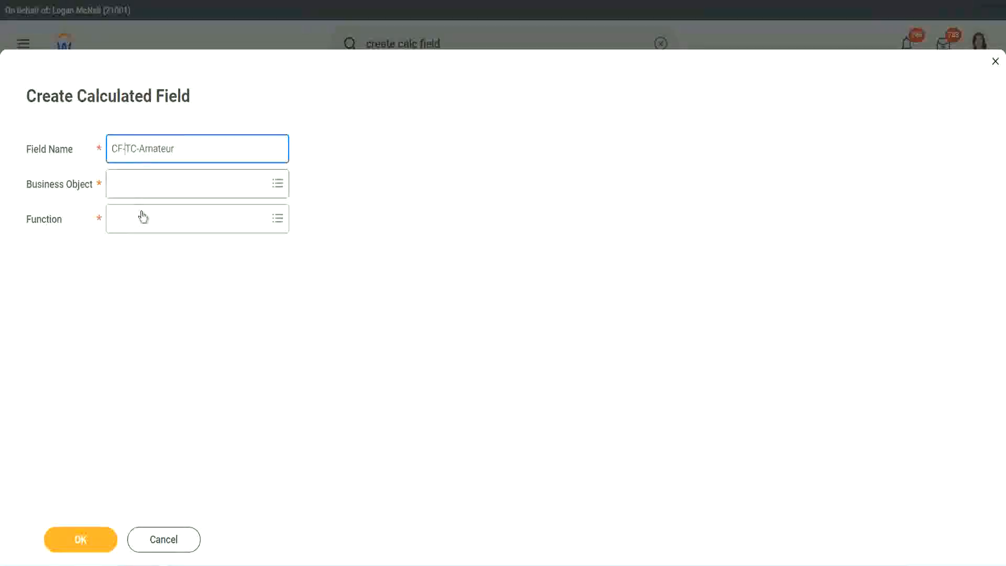
text(WW-)
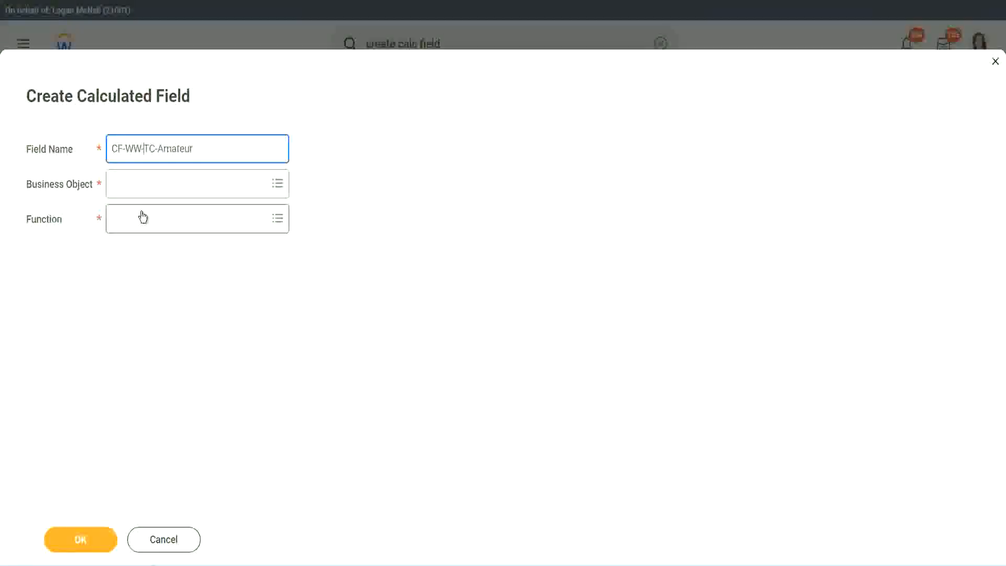
Set the new field's business object to Global.
click(142, 184)
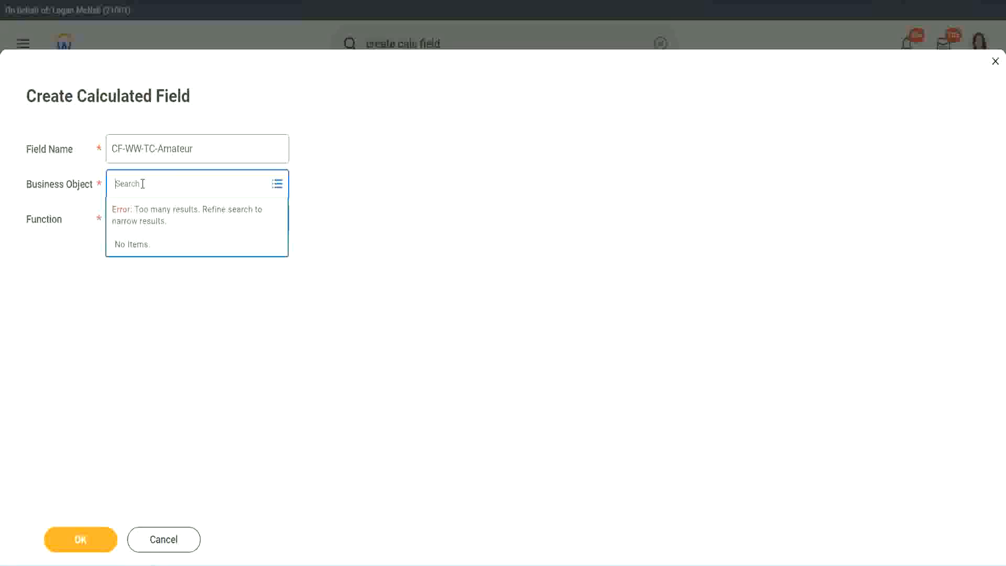
text(worker)
key(BackSpace)
key(BackSpace)
key(BackSpace)
key(BackSpace)
key(BackSpace)
key(BackSpace)
text(global)
key(Return)
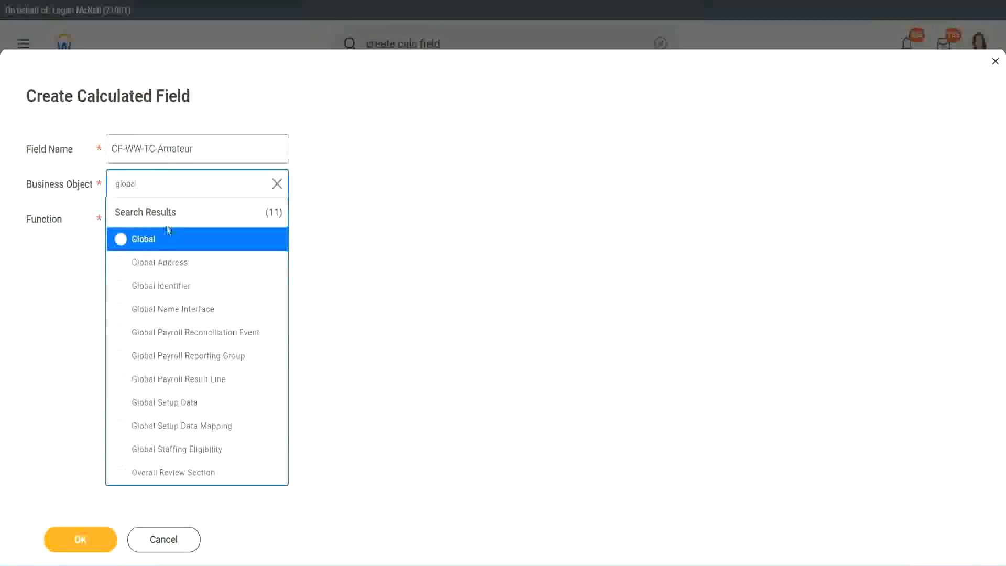
click(158, 246)
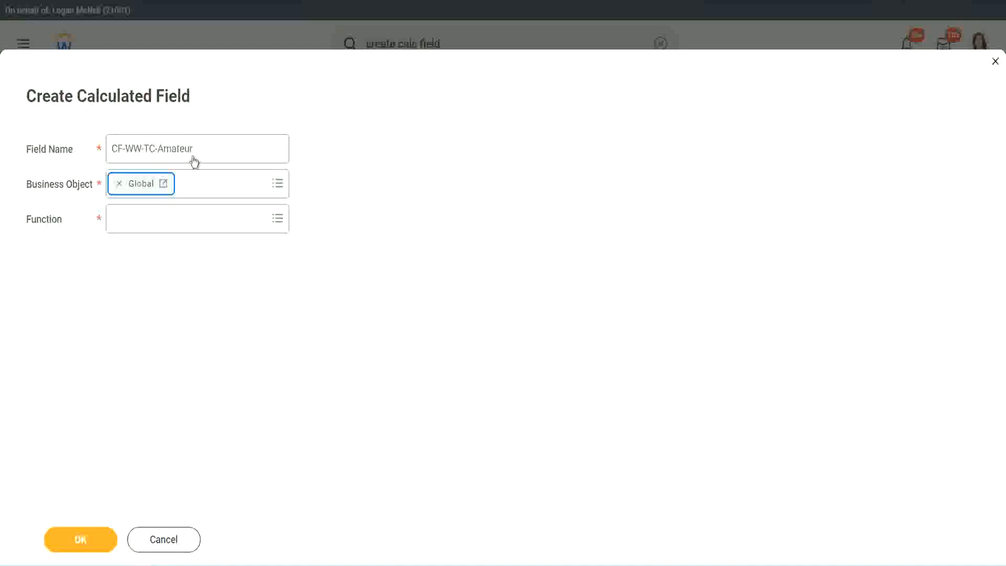
triple_click(260, 142)
click(225, 148)
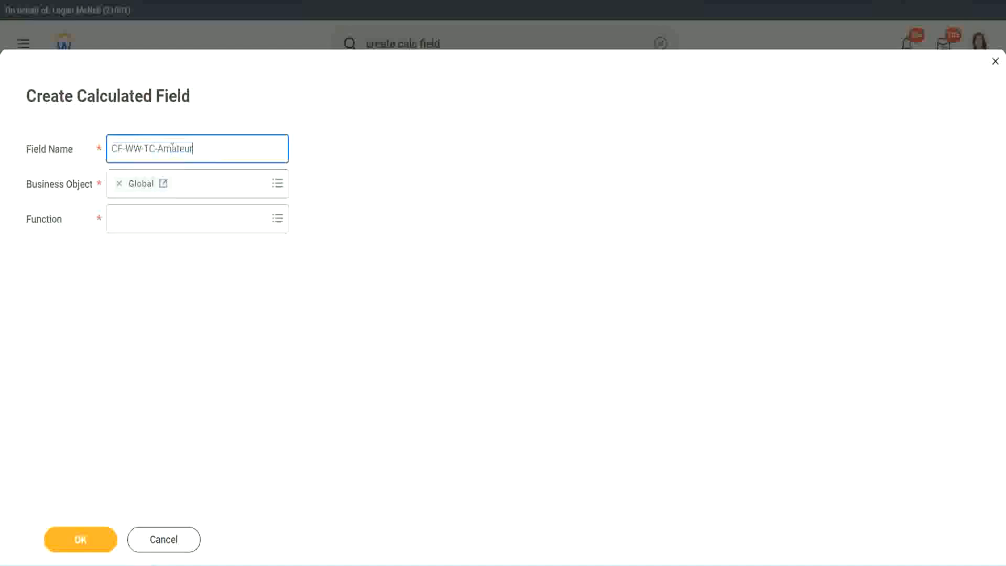
double_click(173, 149)
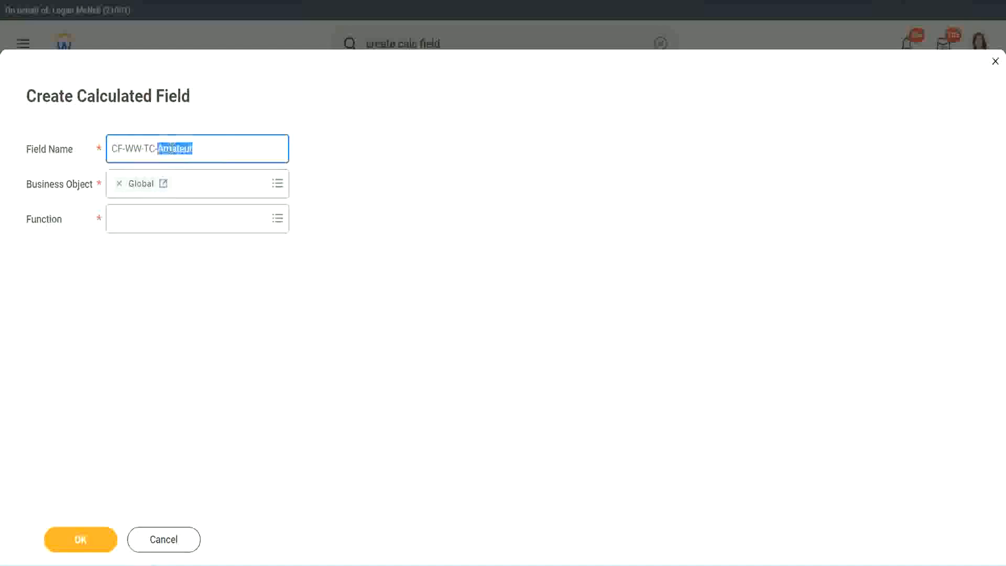
click(208, 146)
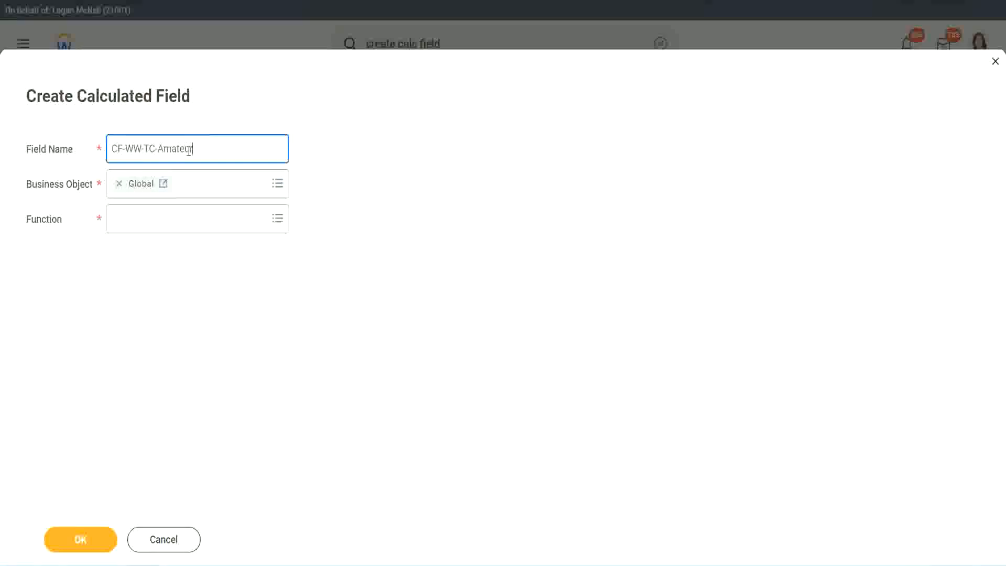
double_click(189, 150)
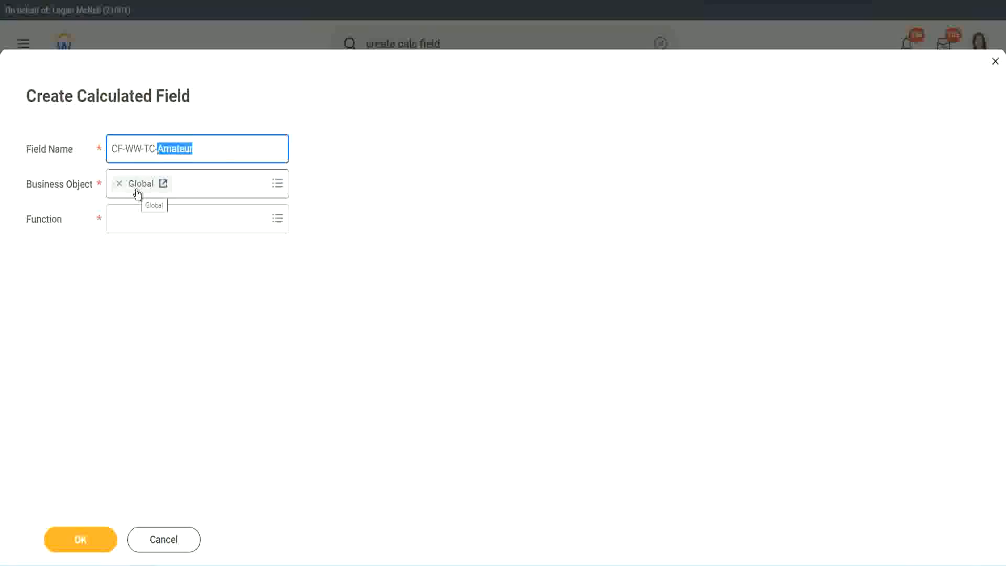
Set the function of CF-WW-TC-Amateur to Text Constant and continue to its calculation details.
click(140, 218)
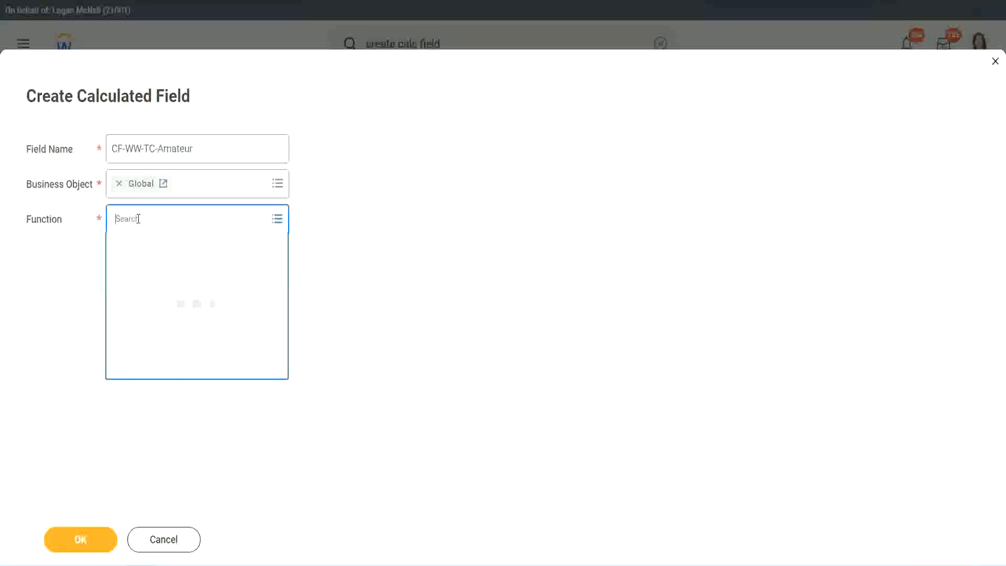
text(text const)
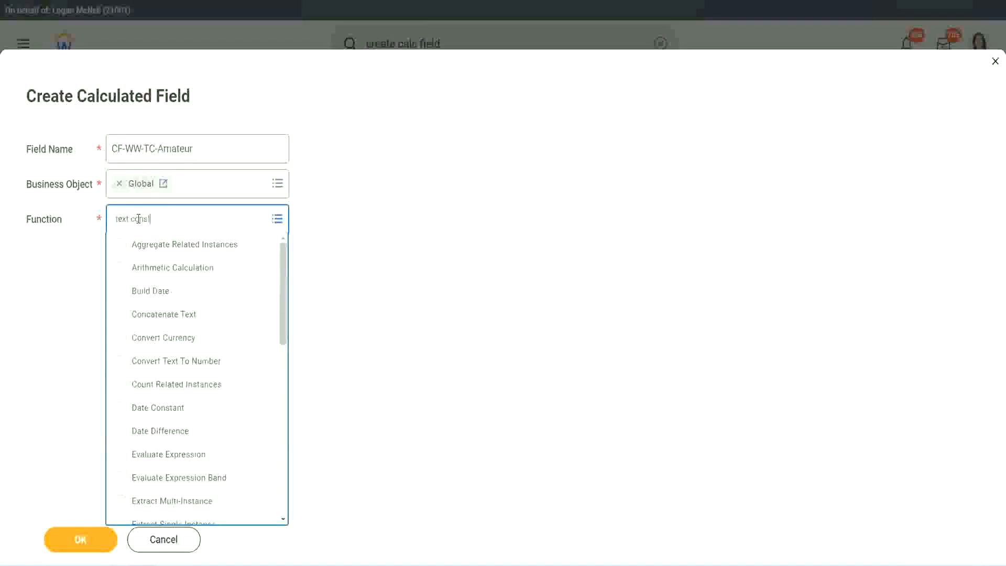
key(Return)
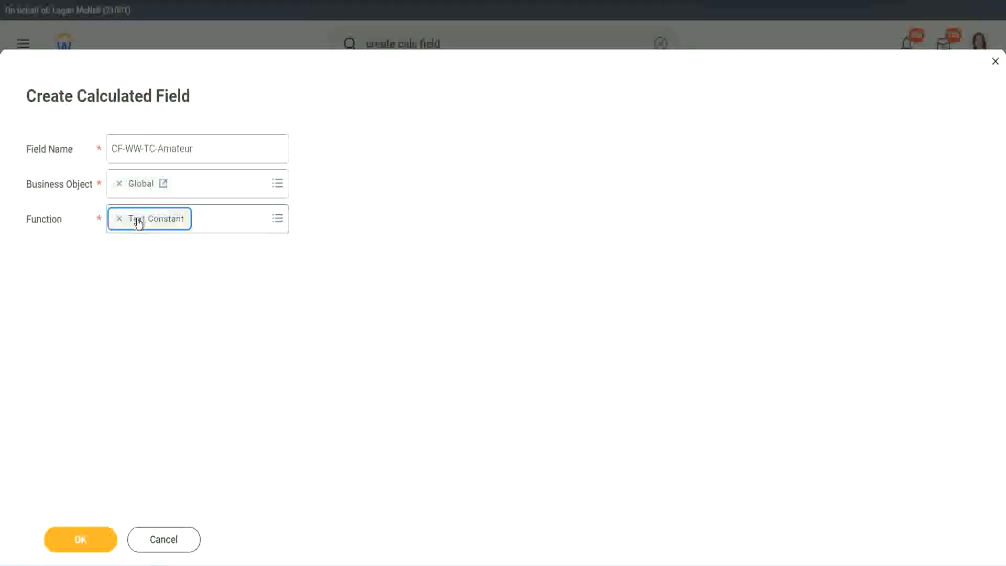
click(85, 542)
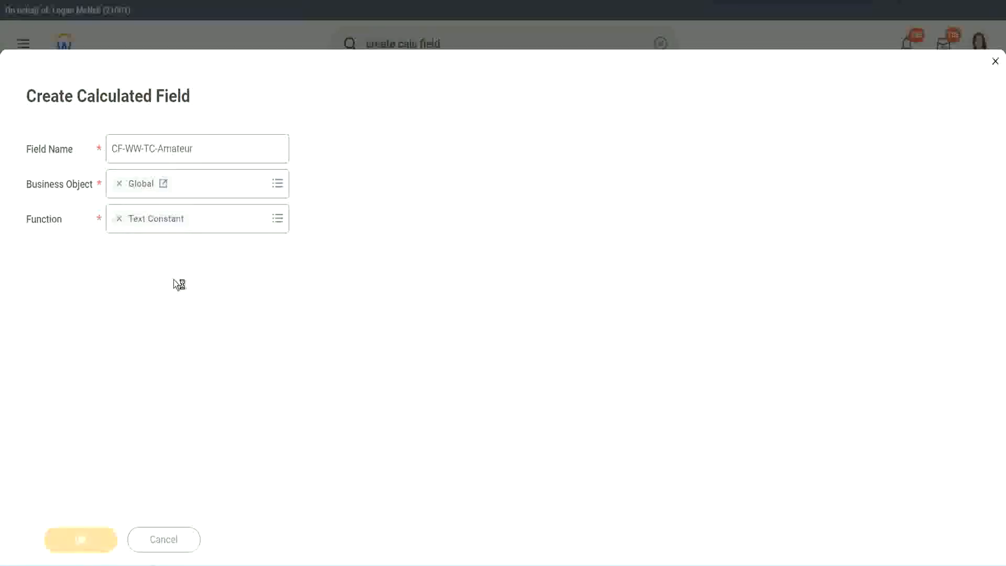
Set the text constant to Amateur and save the field as the first row's return value.
click(168, 298)
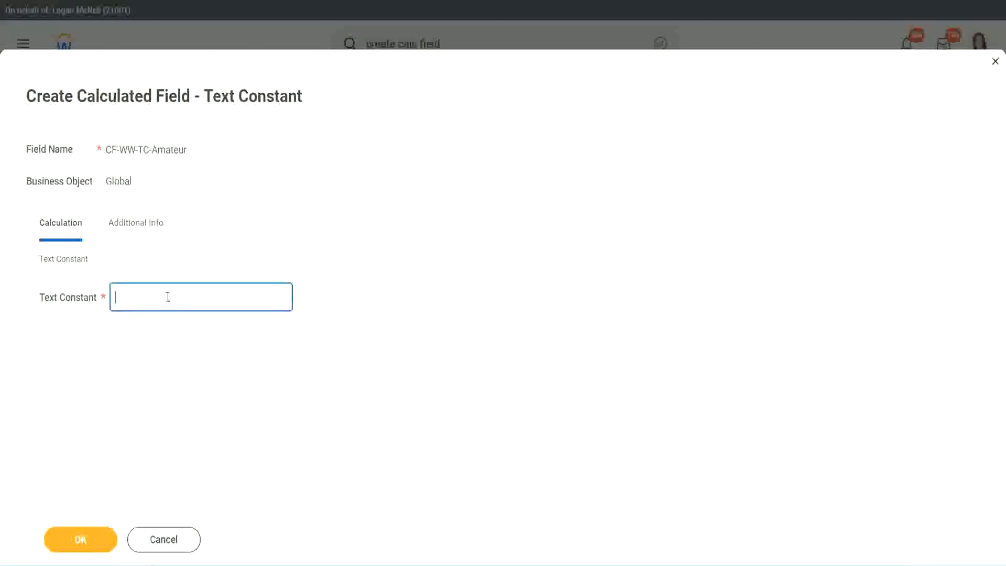
text(Amateur)
click(79, 539)
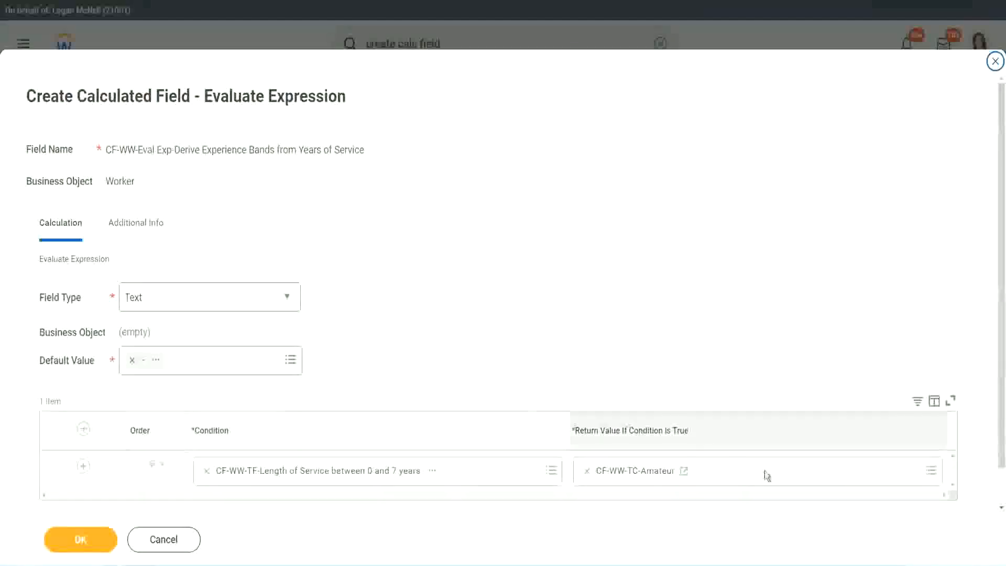
Copy the text of the CF-WW-TC-Amateur return value and add three empty condition rows below the first.
right_click(624, 474)
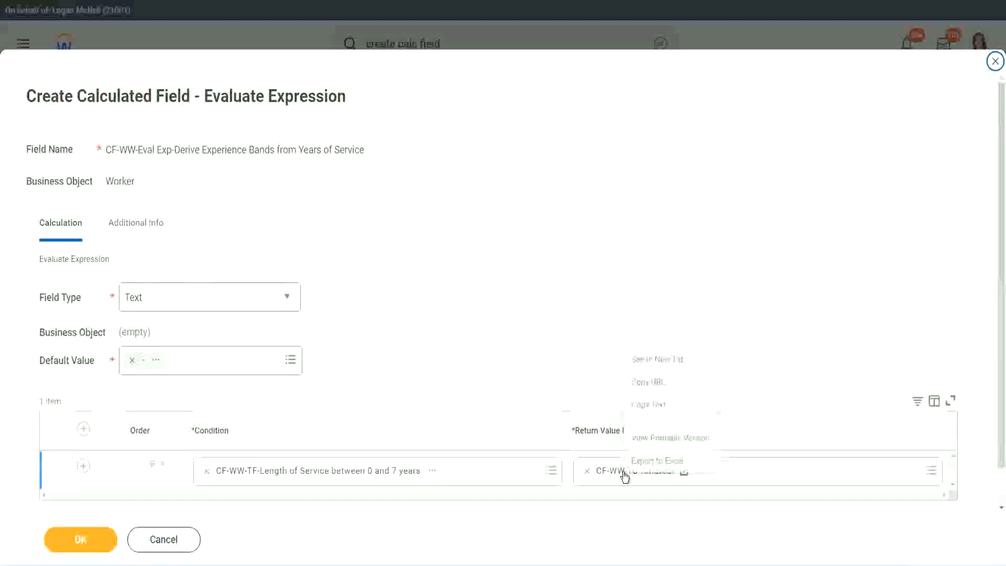
click(658, 407)
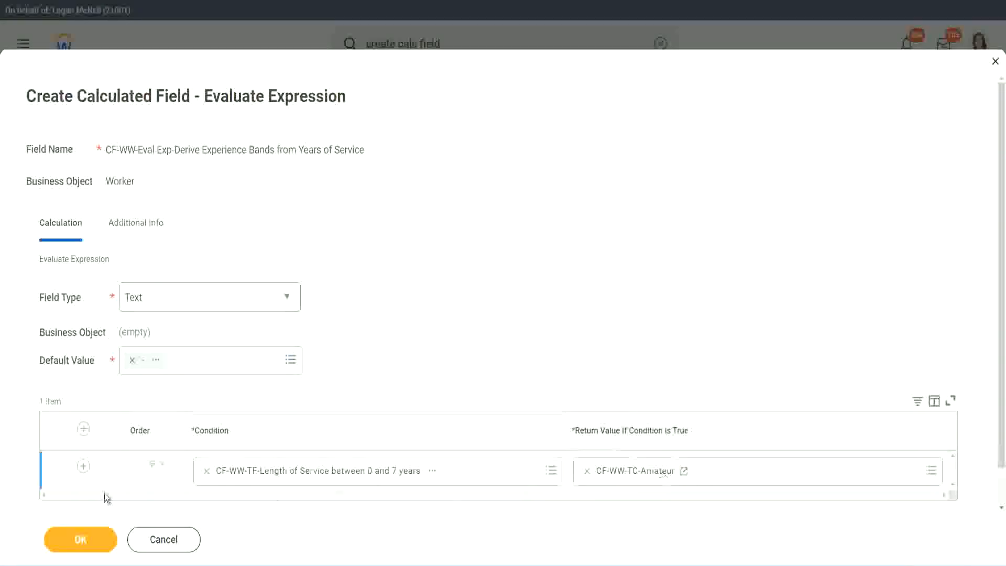
click(68, 483)
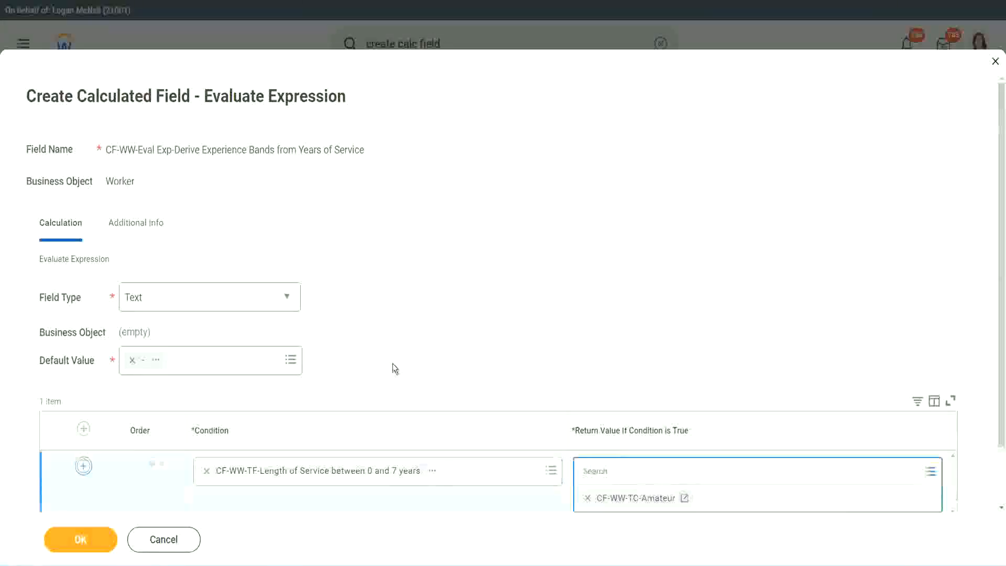
scroll(393, 365, down, 3)
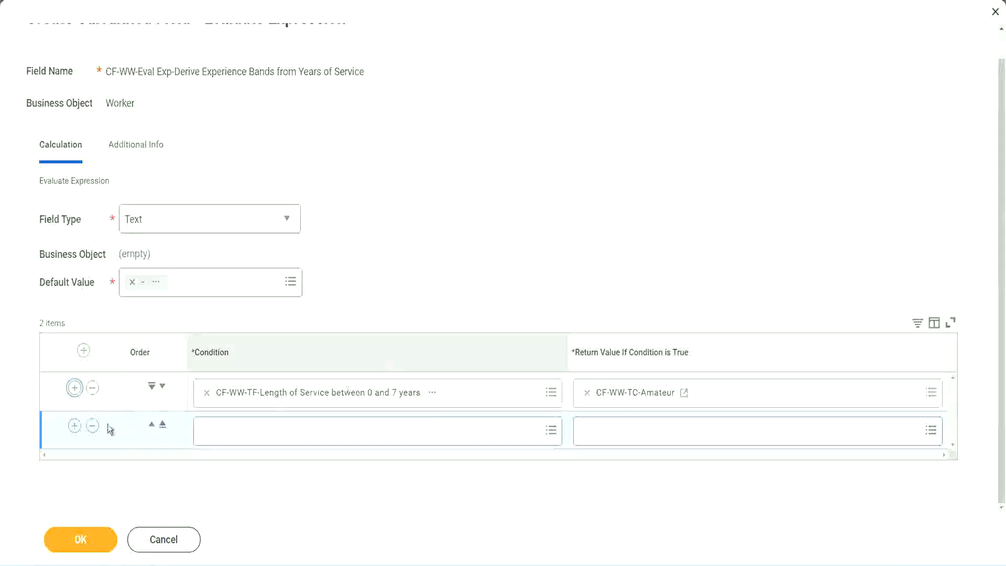
click(75, 430)
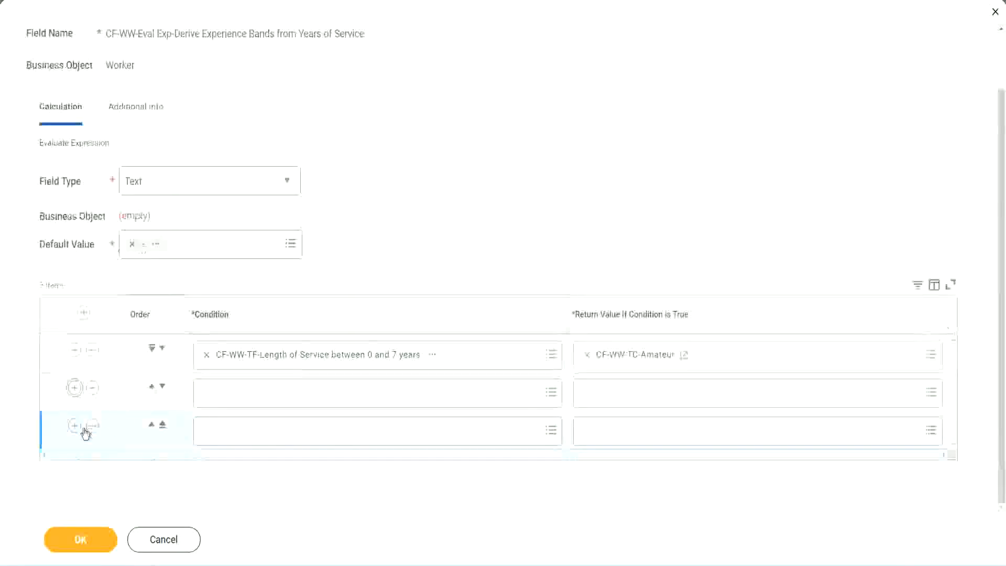
Set the second row's condition to CF-WW-TF-Length of Service between 8 and 15 years.
click(248, 393)
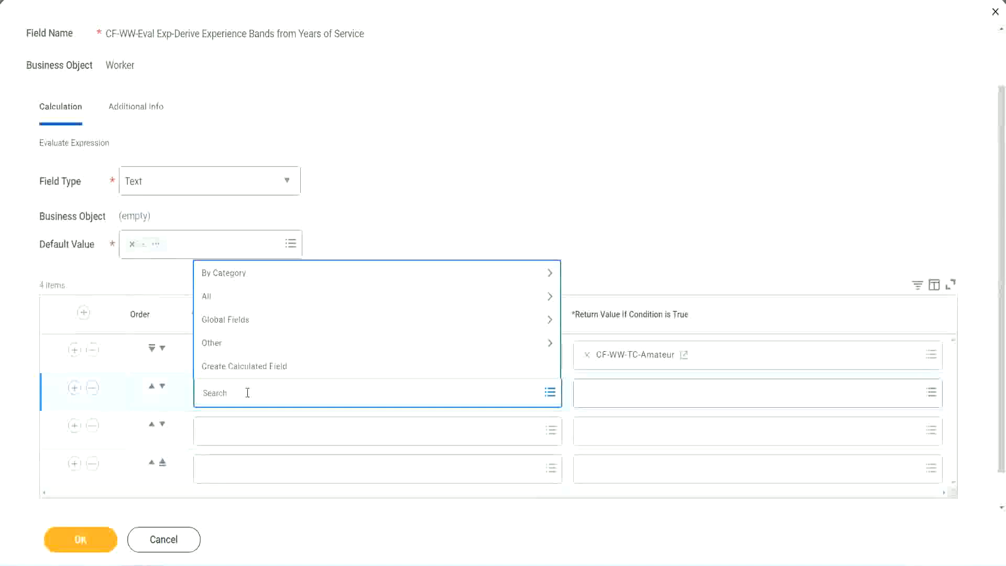
text(cf-ww)
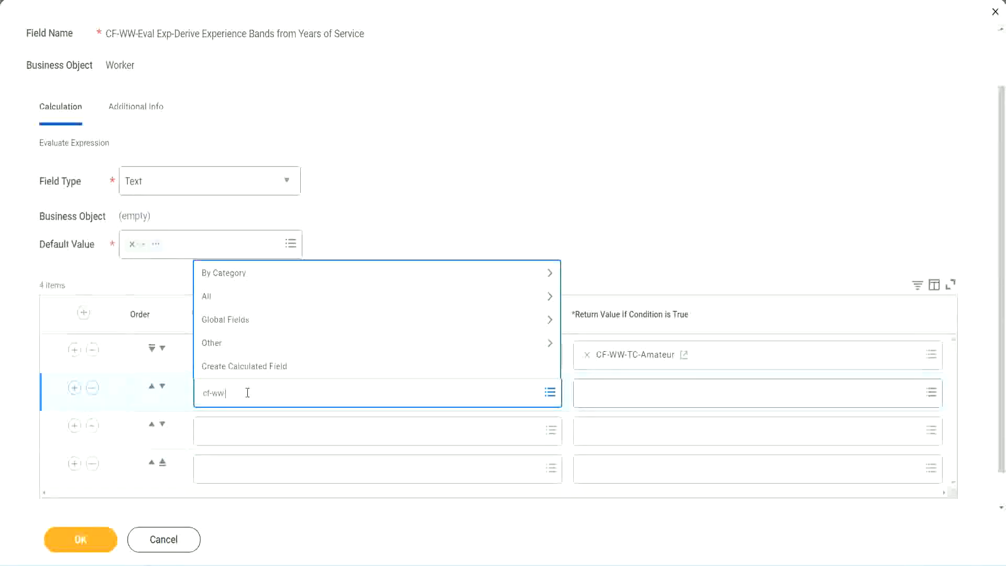
text(-tf)
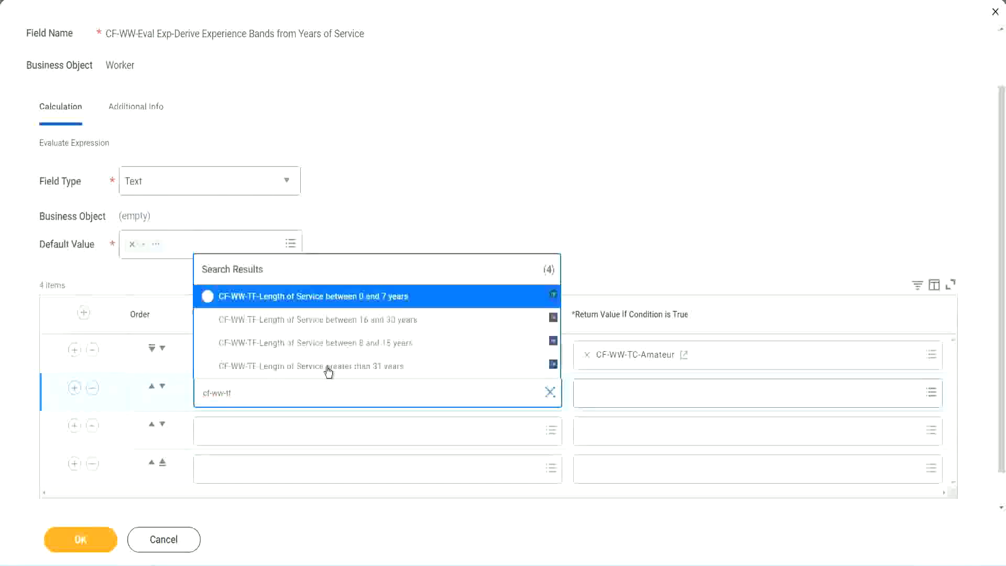
click(383, 348)
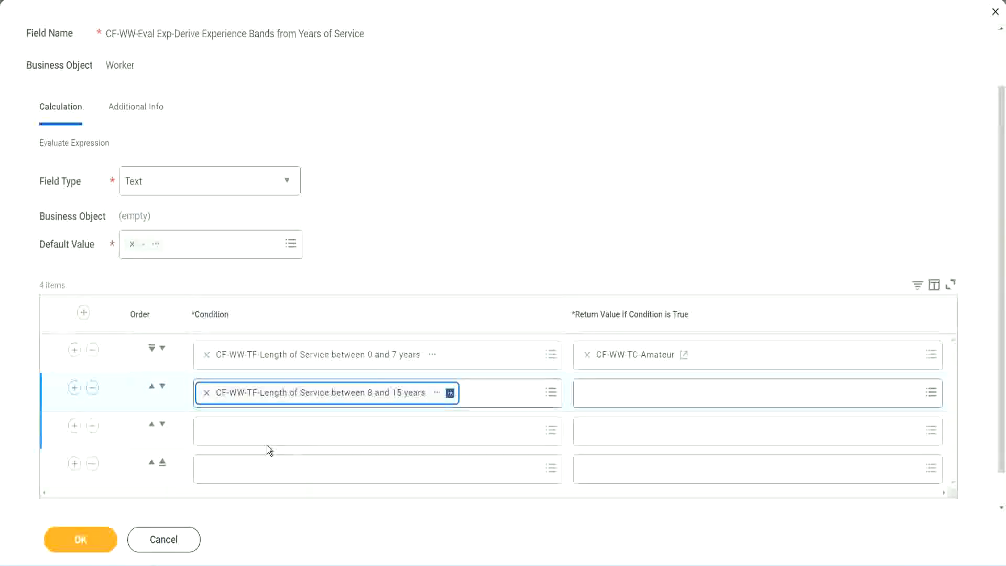
Set the third row's condition to CF-WW-TF-Length of Service between 16 and 30 years.
click(254, 430)
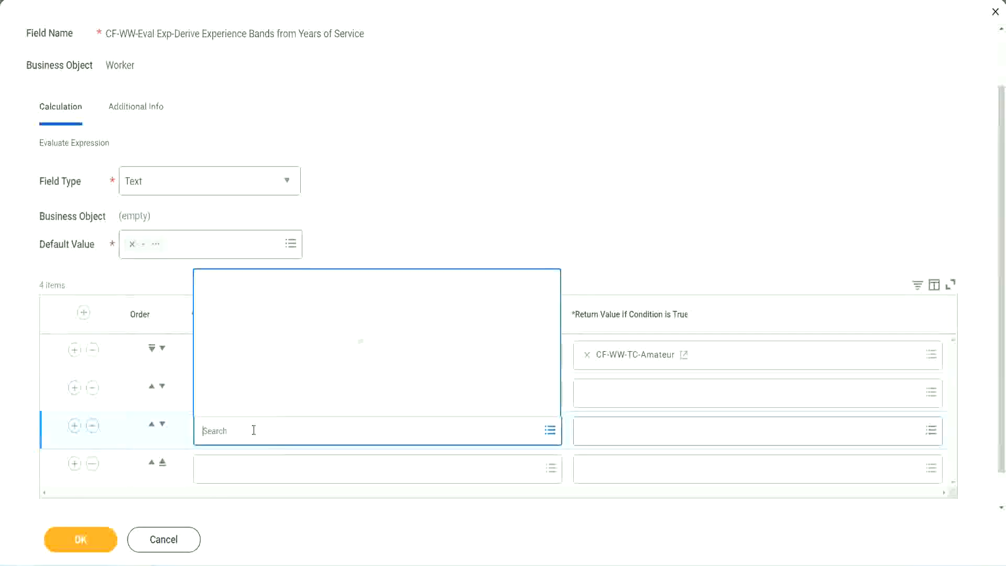
text(cf-ww-)
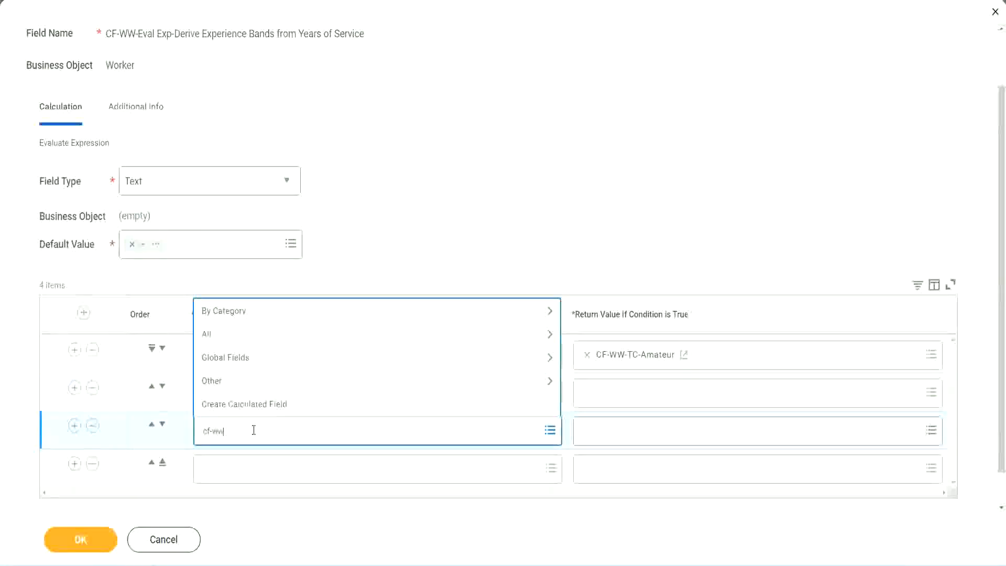
text(tf)
key(Return)
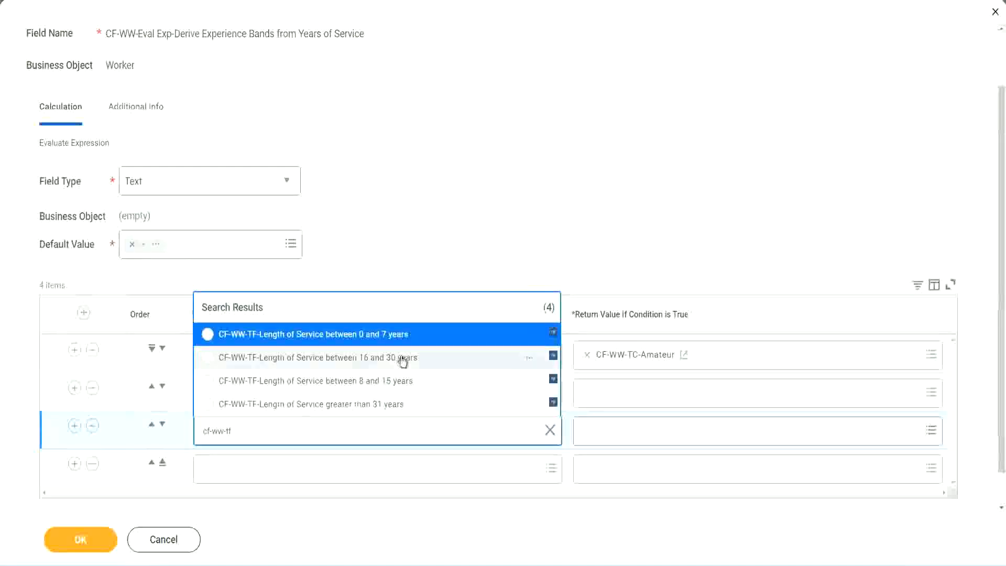
click(404, 363)
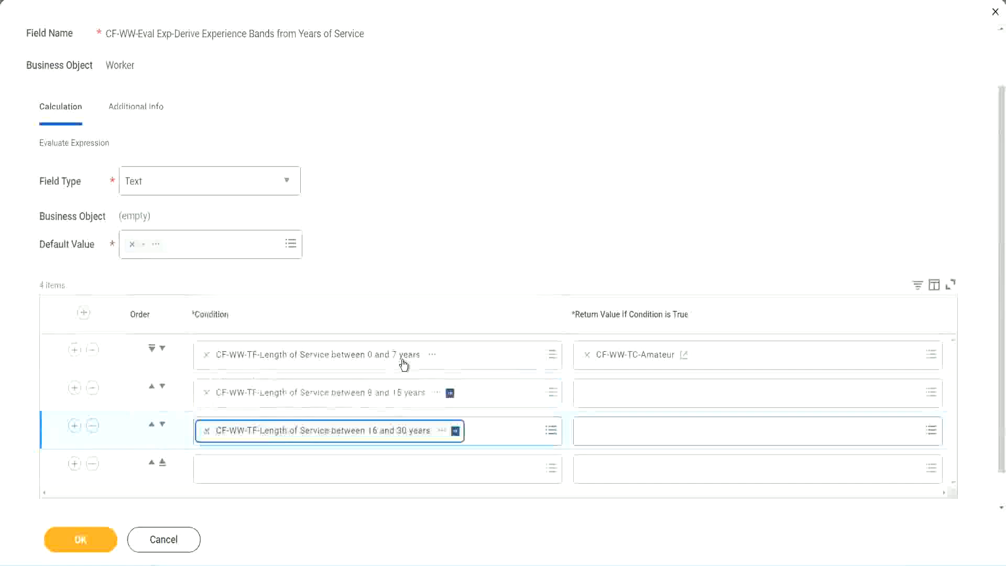
Set the fourth row's condition to CF-WW-TF-Length of Service greater than 31 years.
click(239, 476)
text(c)
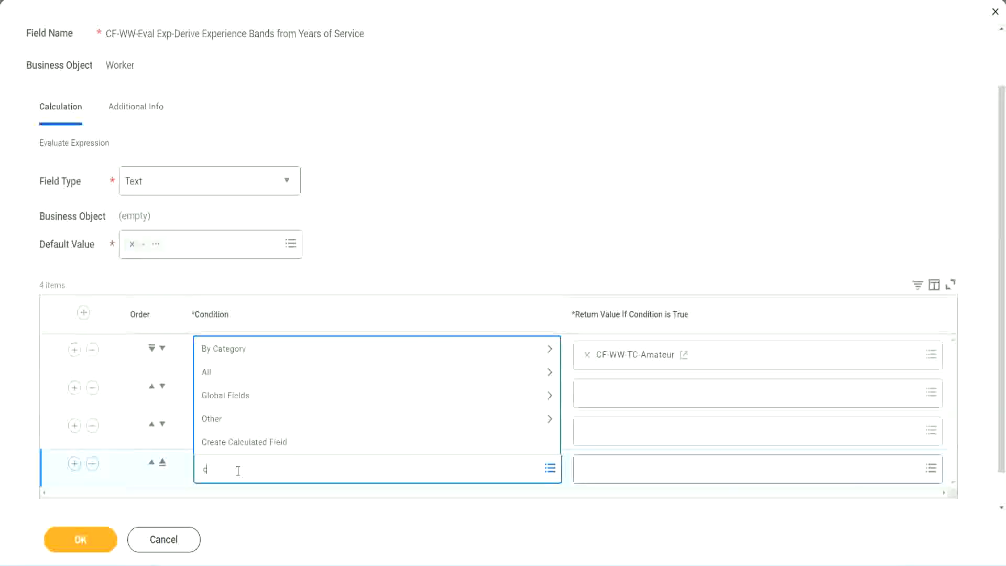
text(f-ww)
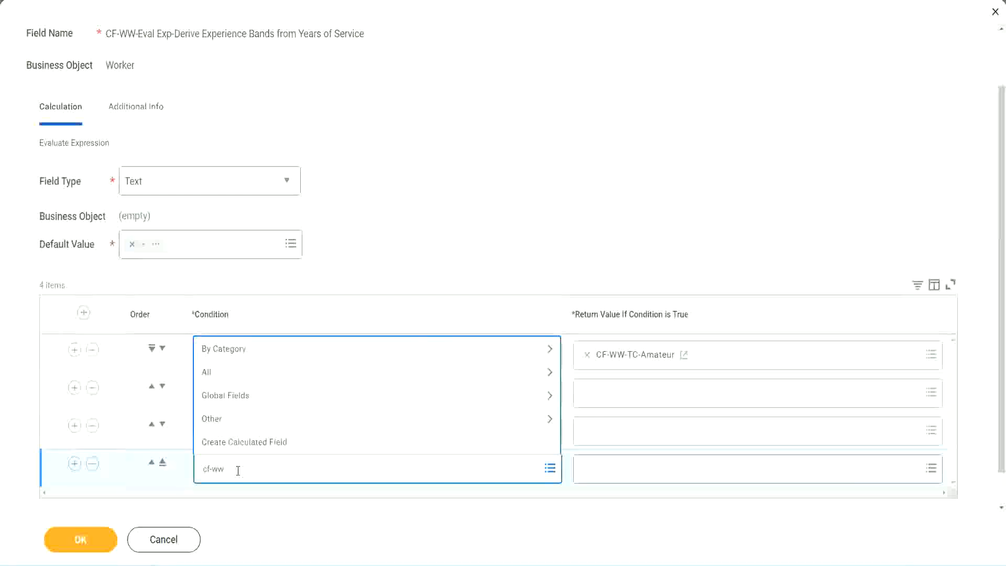
text( tf 31)
key(Return)
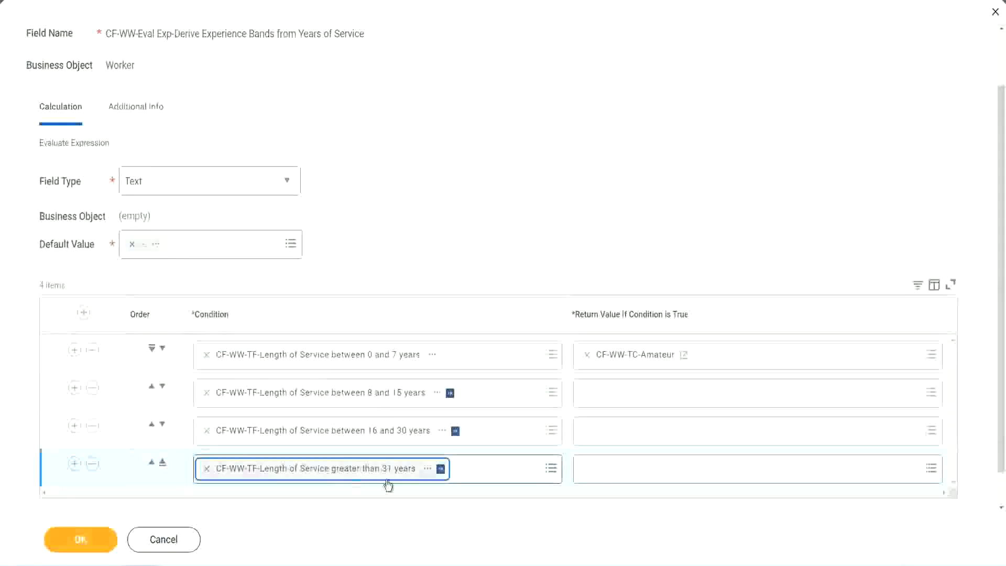
Try moving the 8 to 15 years condition above the 0 to 7 years condition, and return it to second place.
click(451, 217)
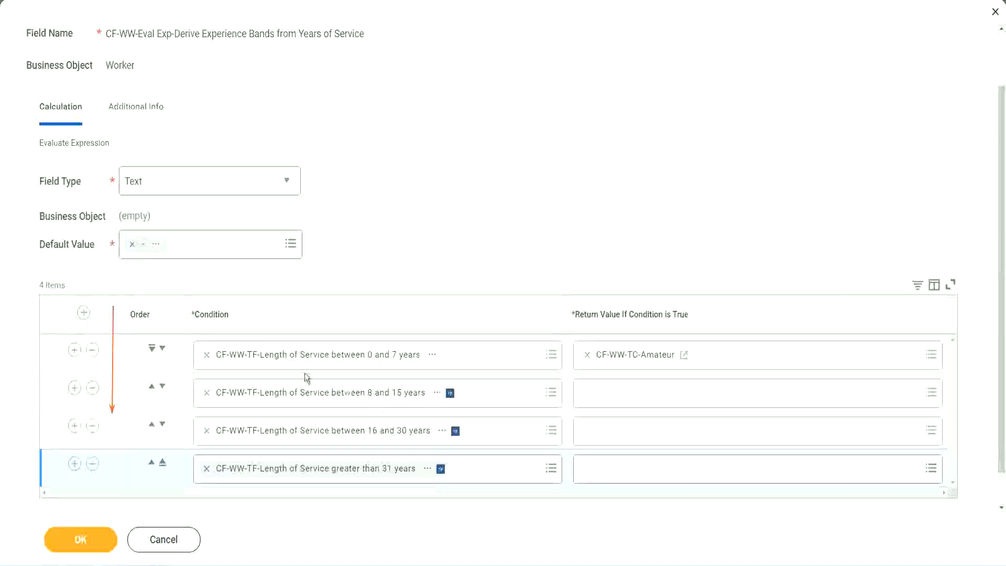
click(152, 389)
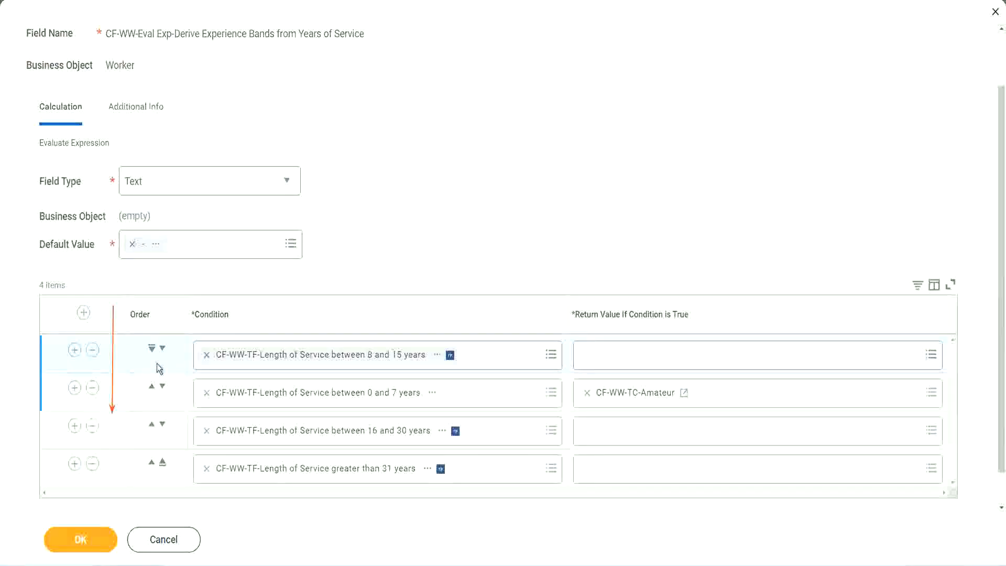
click(163, 350)
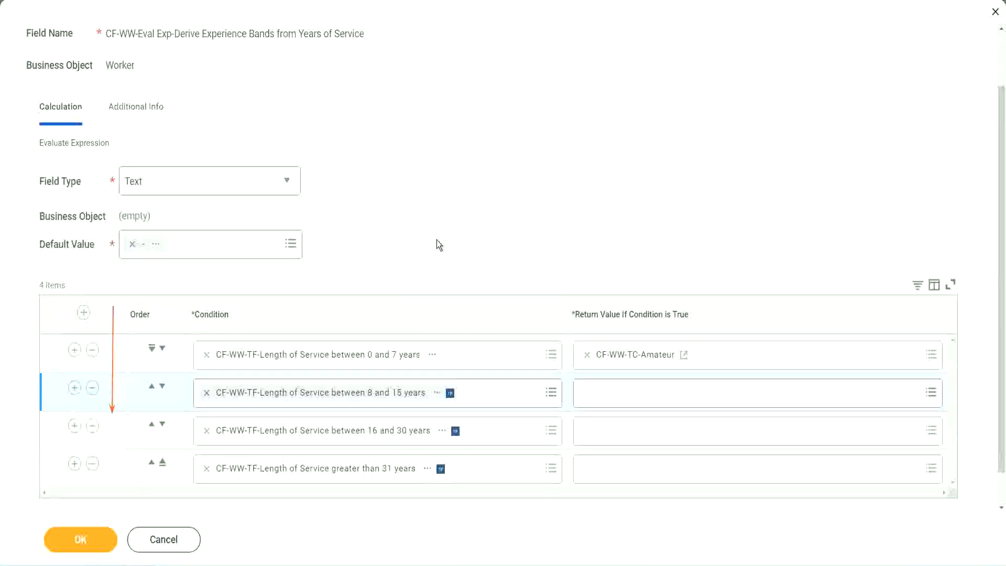
Copy the text of the CF-WW-TC-Amateur return value, keeping the 0 to 7 years condition as the first row.
click(150, 387)
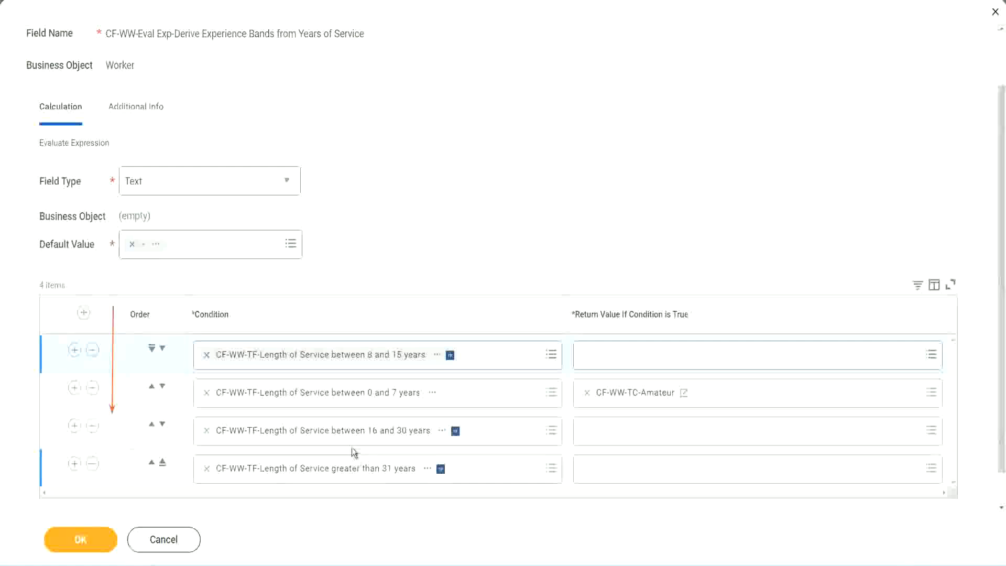
right_click(638, 401)
click(603, 453)
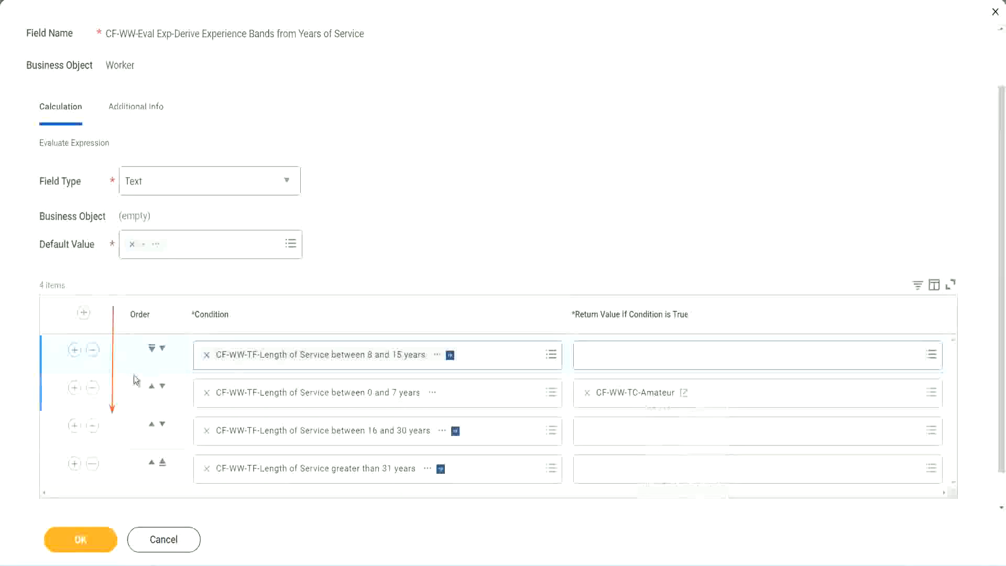
click(162, 348)
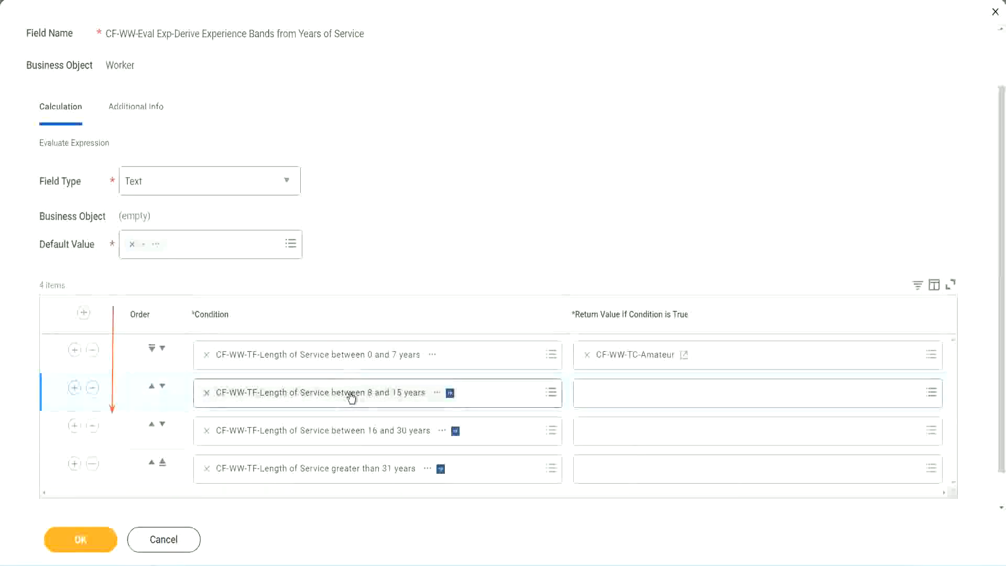
Create a Text Constant calculated field named CF-WW-TC-Experienced on the Global business object for the second row's return value.
click(589, 394)
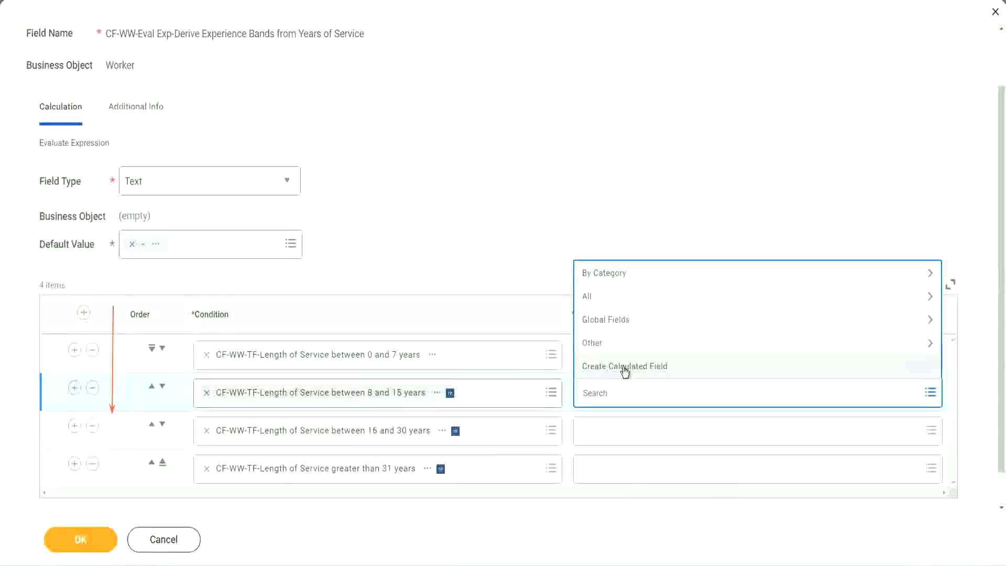
click(626, 371)
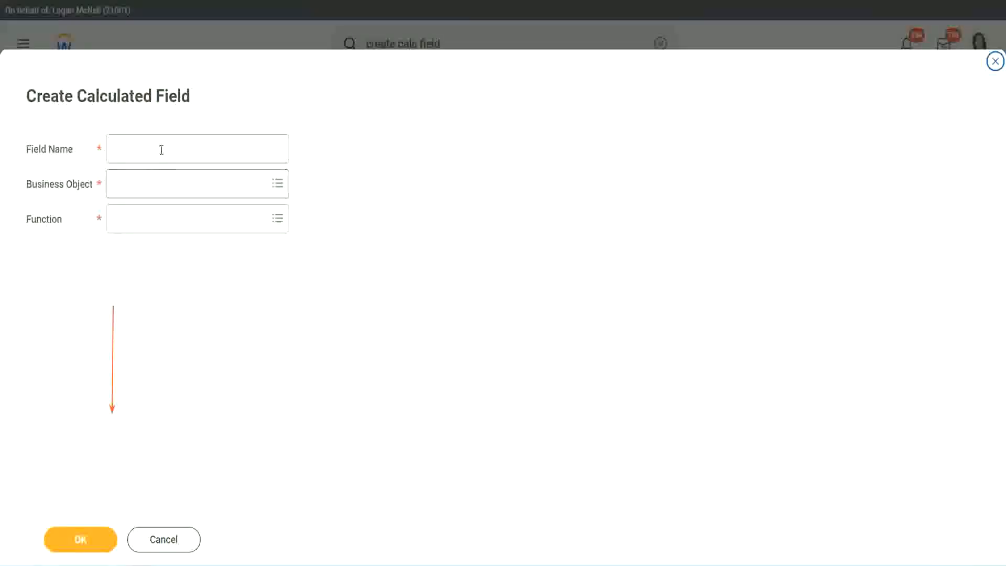
click(160, 148)
key(ctrl+v)
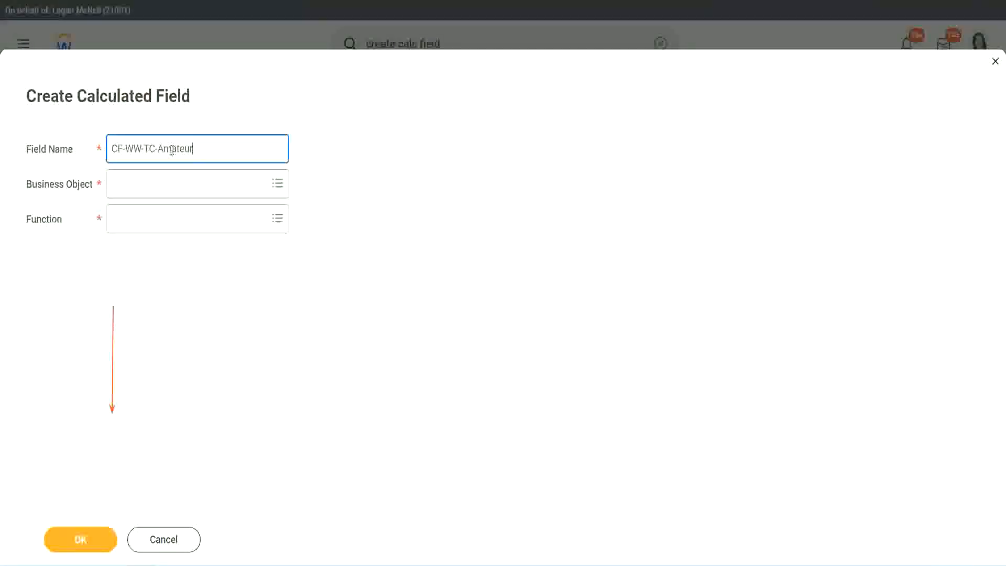
double_click(172, 149)
text(Experienced)
click(81, 539)
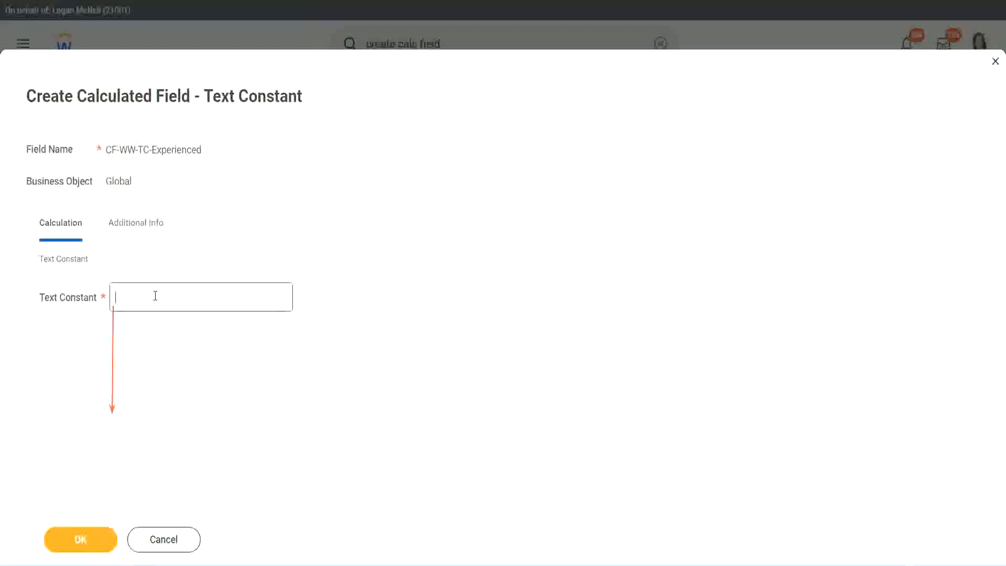
Set the text constant to Experienced and save the field as the second row's return value.
click(155, 296)
text(Experienced)
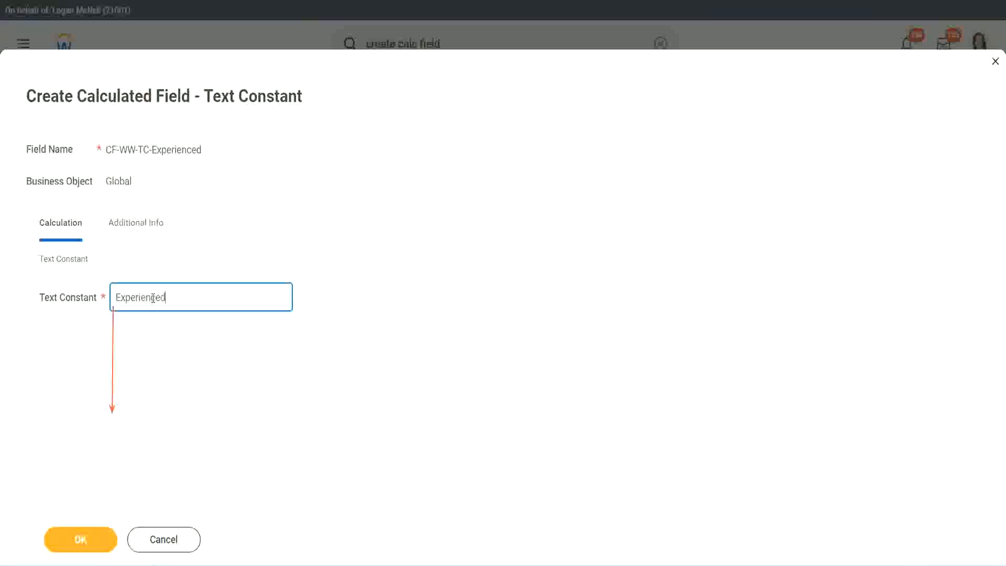
click(83, 539)
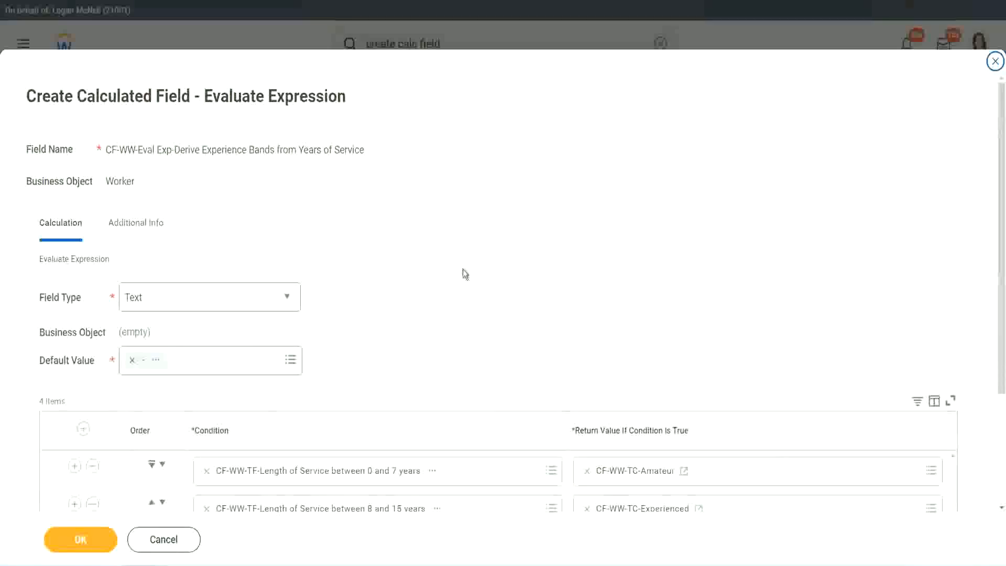
Start a new calculated field for the return value of the 16 to 30 years condition, with CF-WW-TC-Amateur as its base name.
scroll(464, 269, down, 2)
scroll(464, 273, down, 1)
click(624, 398)
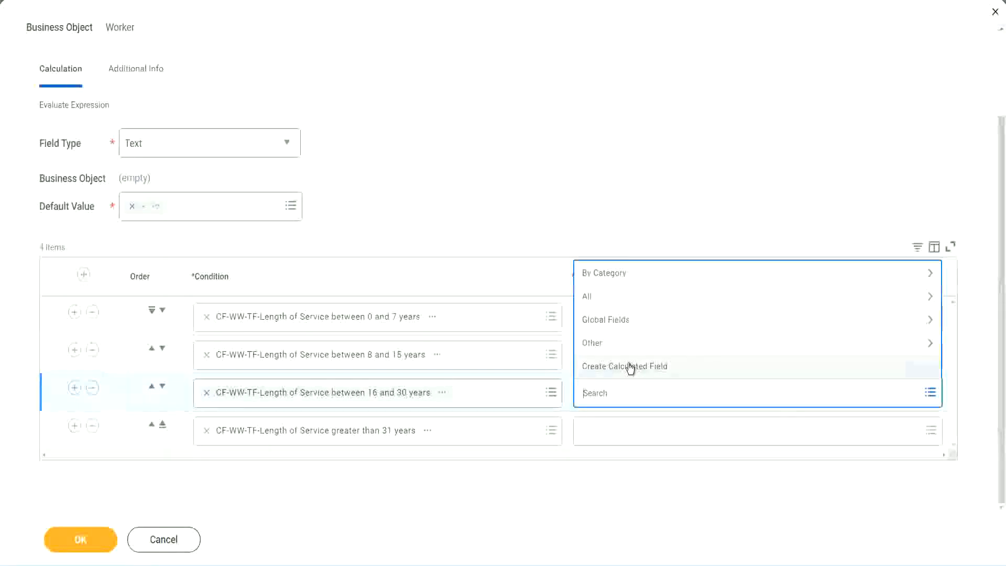
click(631, 367)
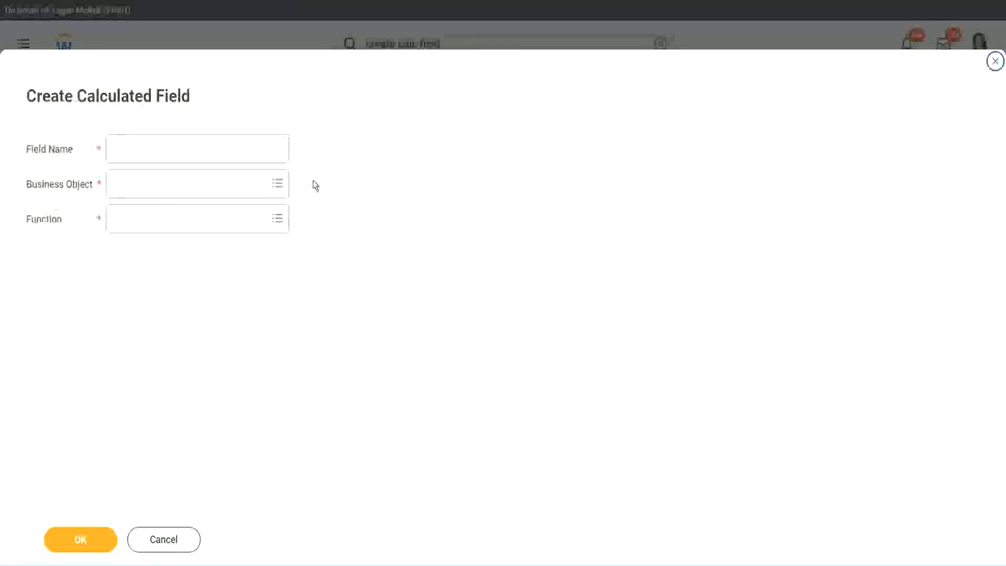
click(212, 148)
text(ZZ WW TC Annualized)
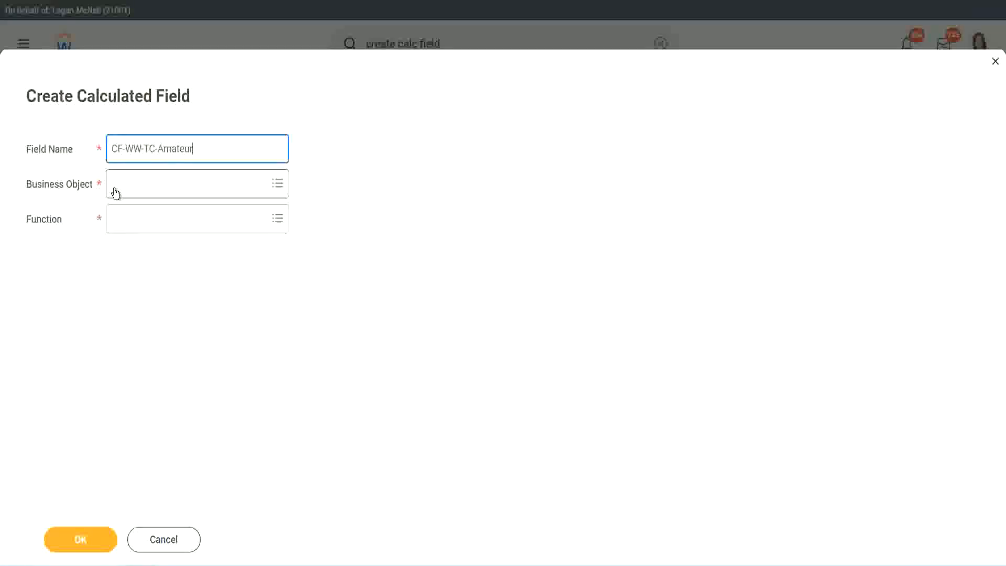
Set the new field's business object to Global and change its name to CF-WW-TC-Senior.
click(116, 185)
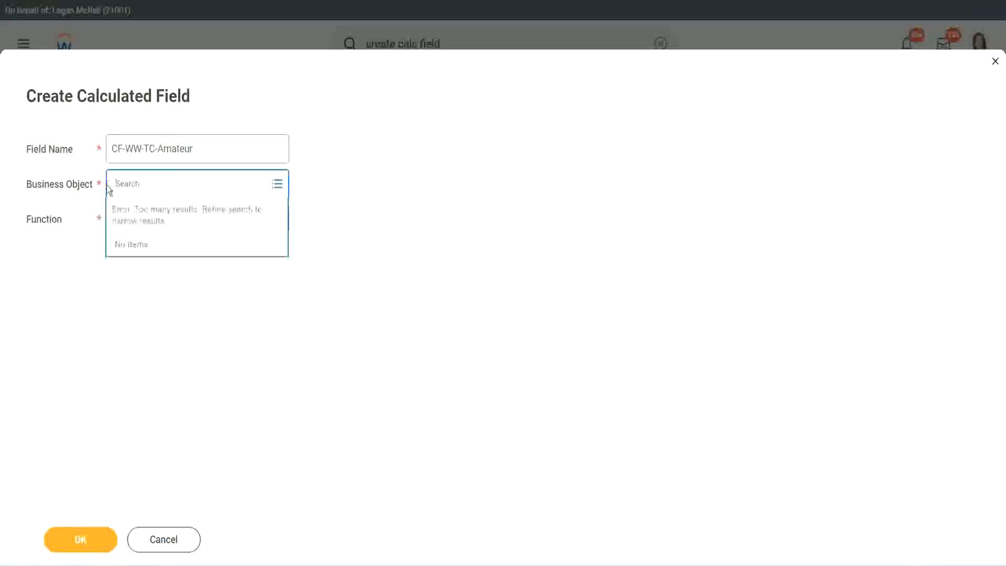
text(global)
key(Return)
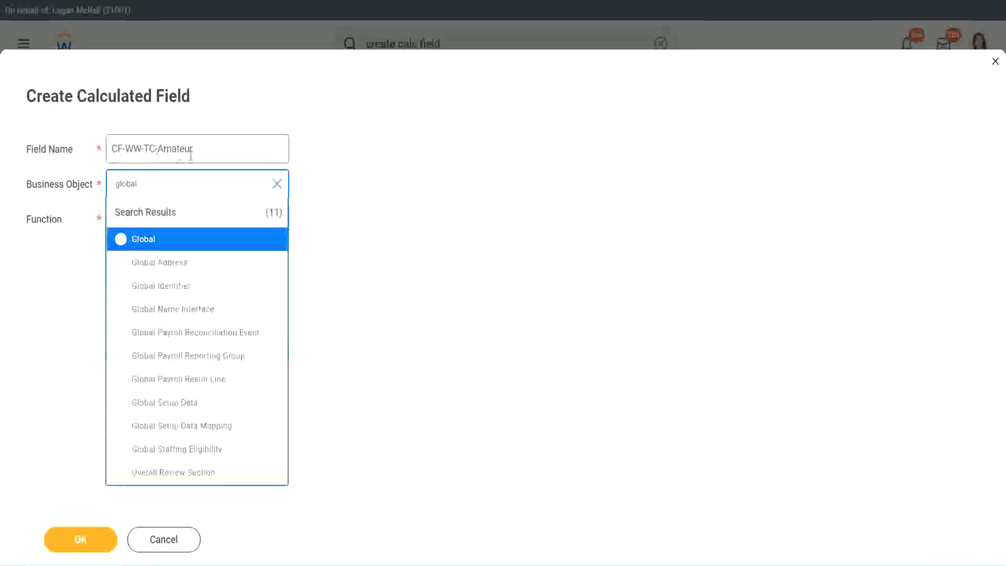
click(142, 242)
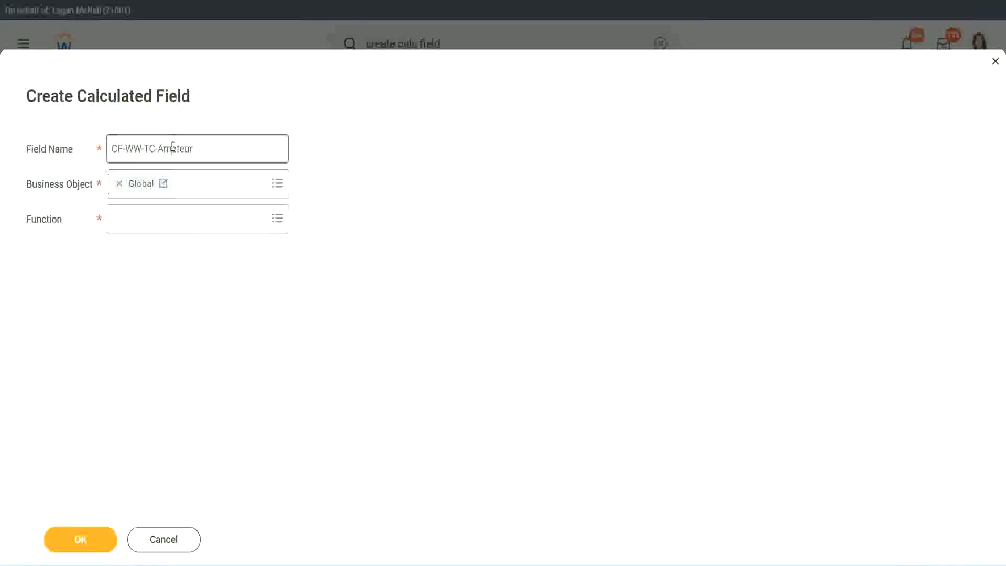
double_click(184, 148)
text(Senior)
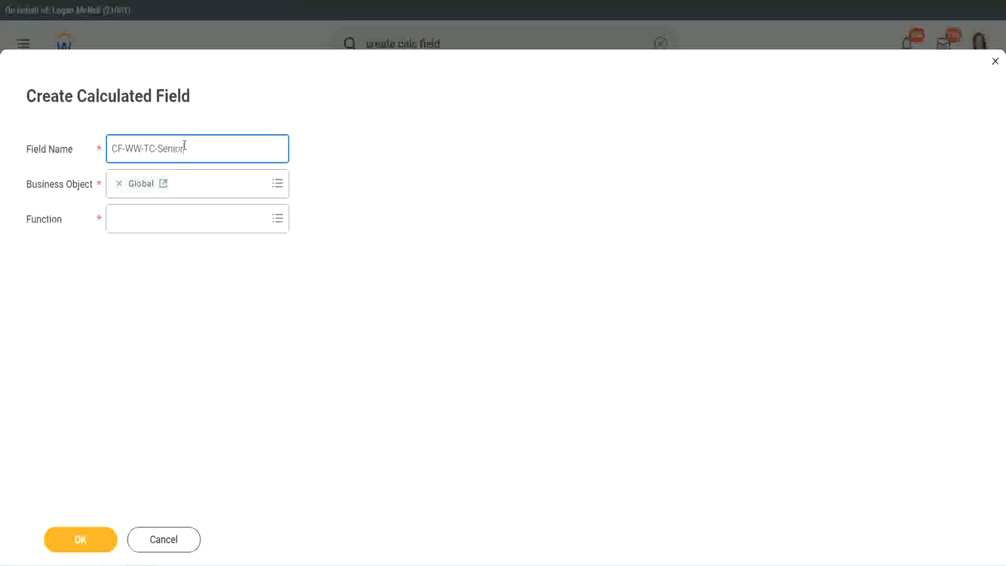
Set the function of CF-WW-TC-Senior to Text Constant and continue to its calculation details.
click(160, 229)
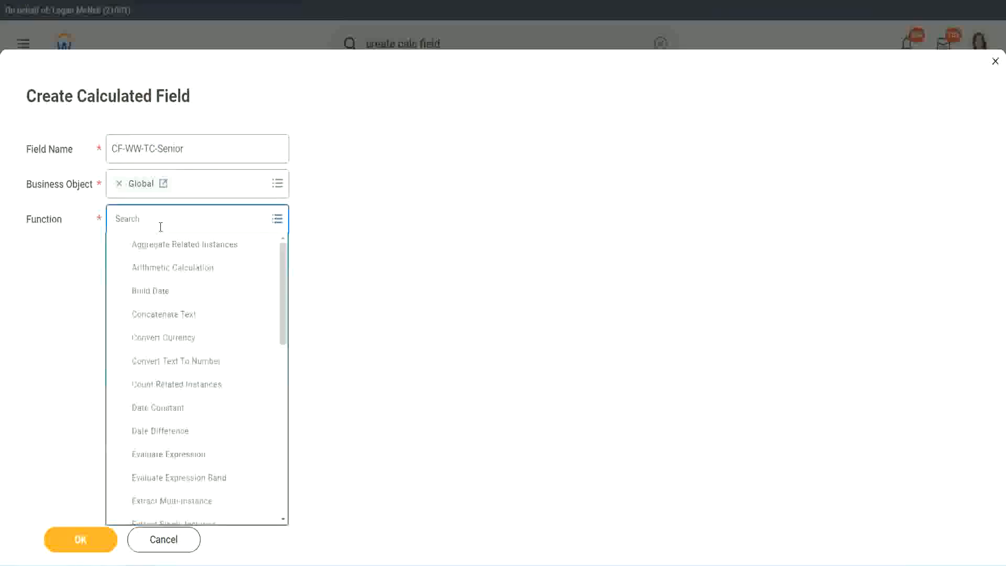
text(tc)
key(Return)
click(158, 271)
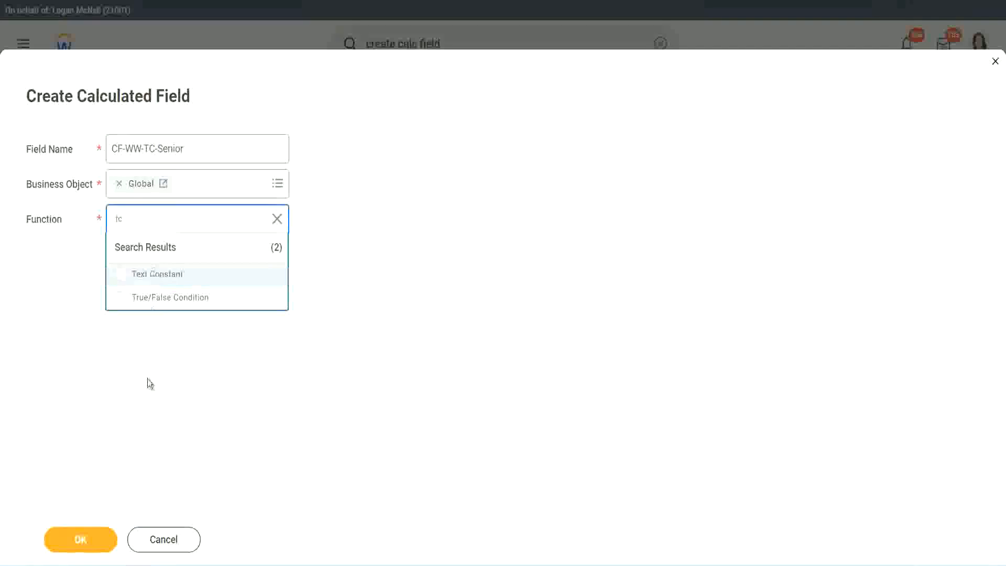
click(94, 549)
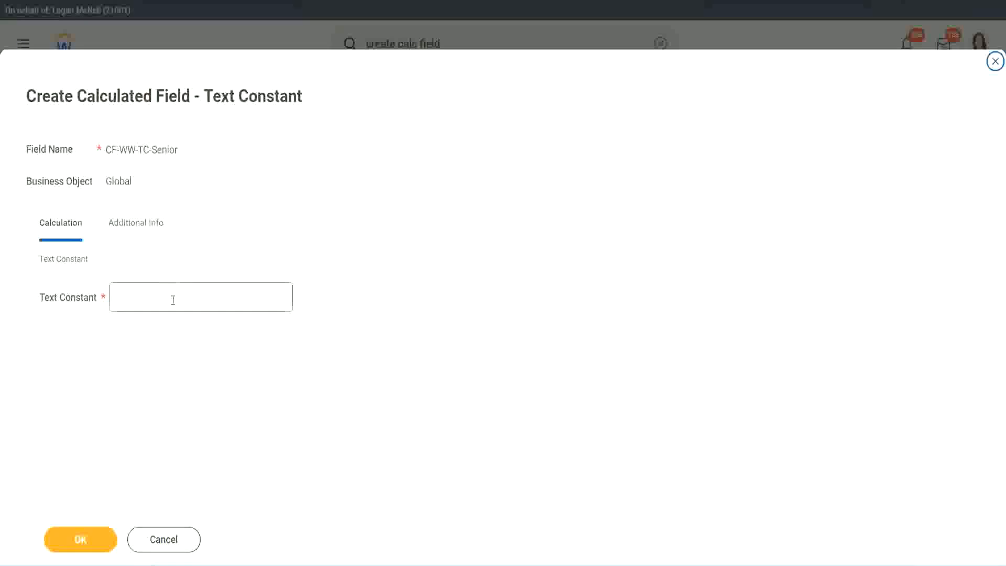
Set the text constant to Senior and save the field as the third row's return value.
click(170, 295)
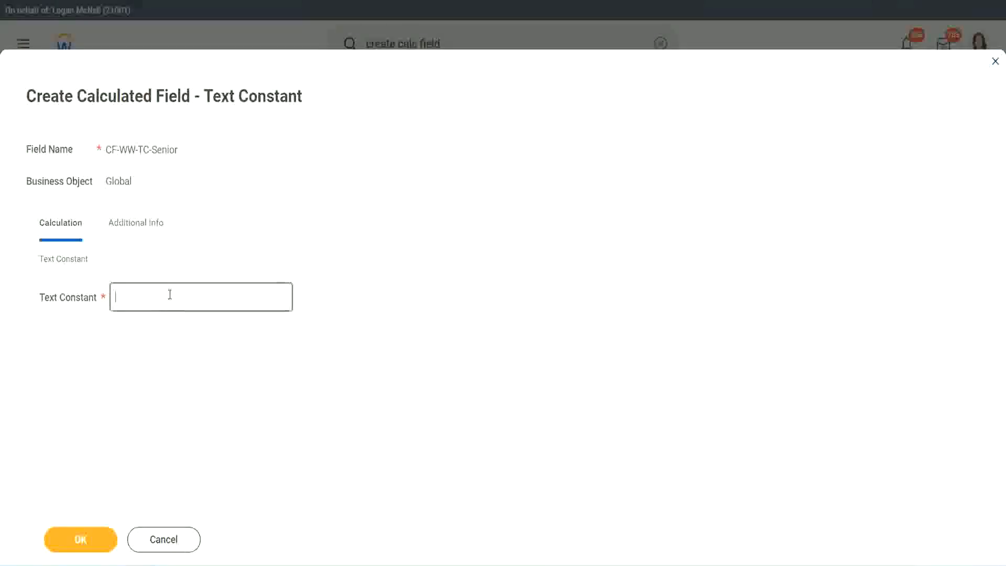
text(Senior)
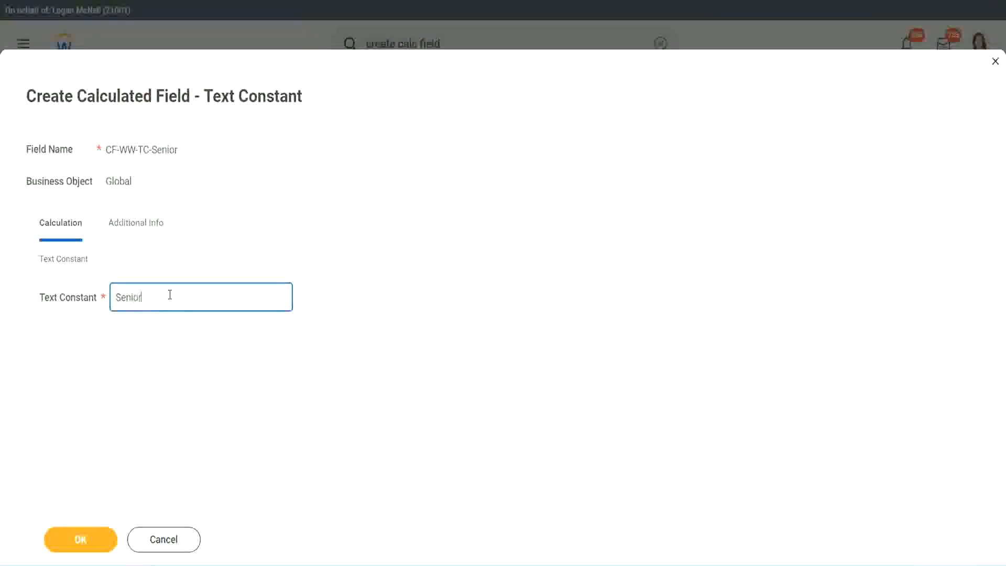
click(99, 548)
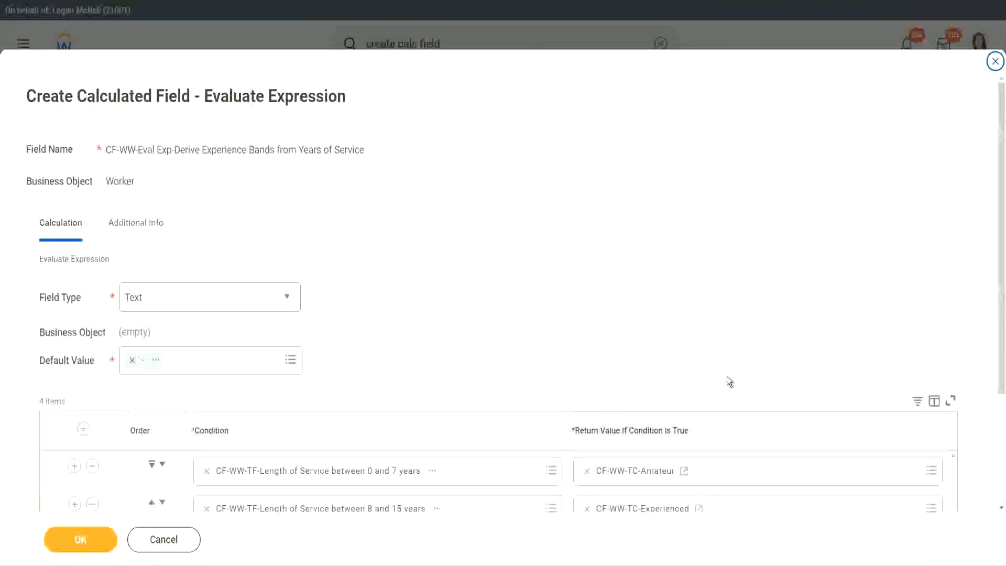
Copy the CF-WW-TC-Senior name and start a new calculated field for the return value of the greater than 31 years condition.
scroll(713, 404, down, 3)
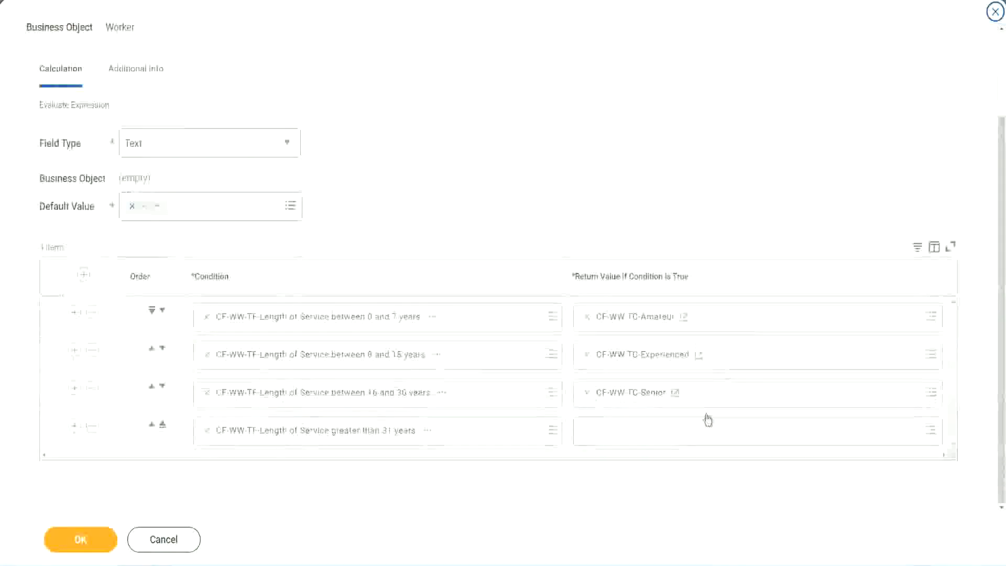
right_click(611, 394)
click(633, 454)
click(614, 438)
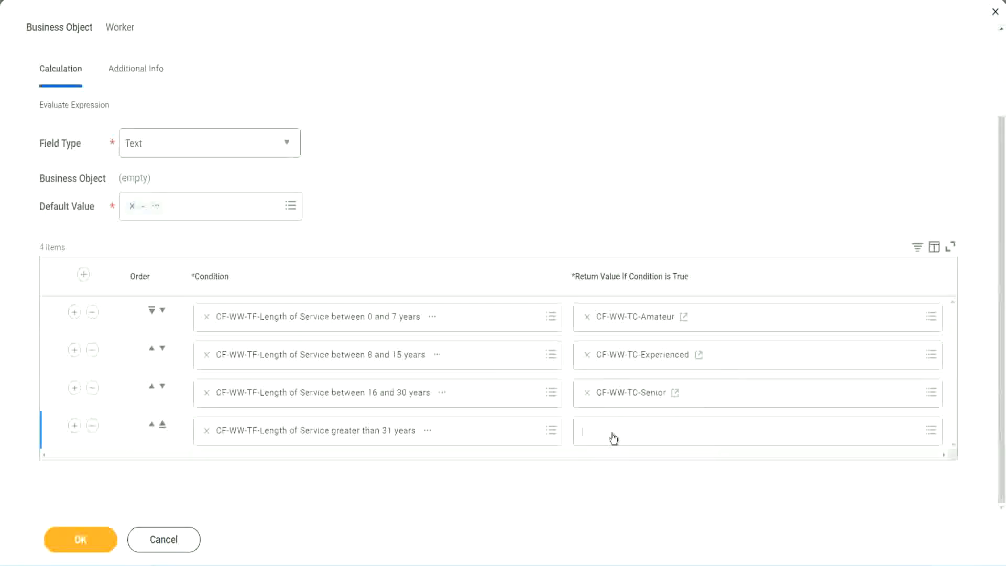
click(622, 408)
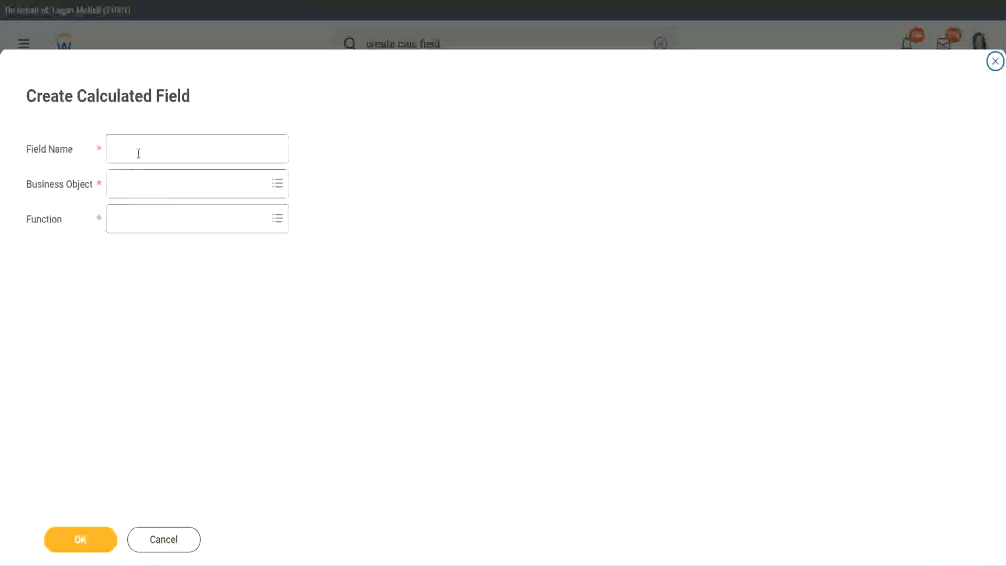
Name the new field CF-WW-TC-Legend and set its business object to Global.
click(139, 153)
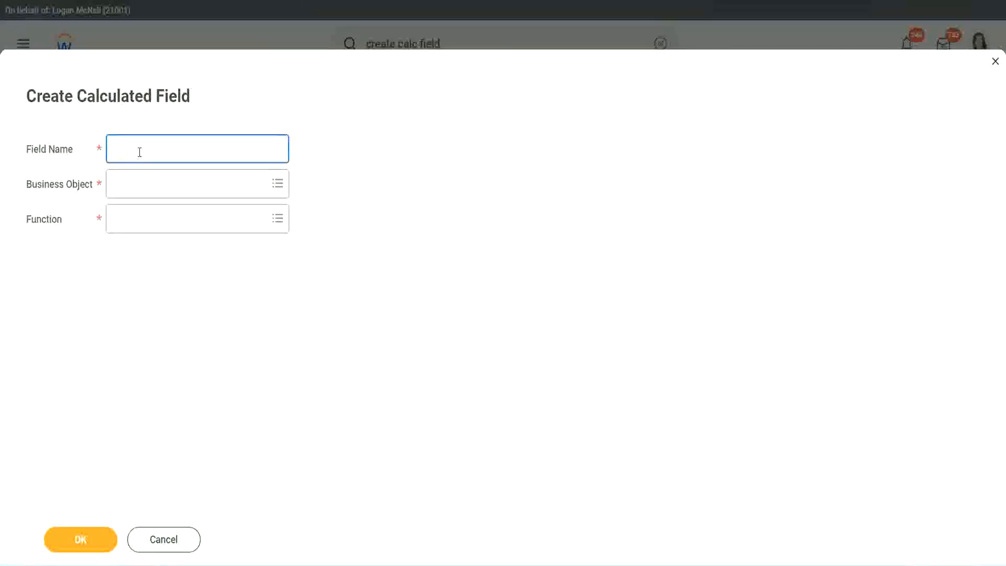
key(ctrl+v)
double_click(171, 149)
text(Legen)
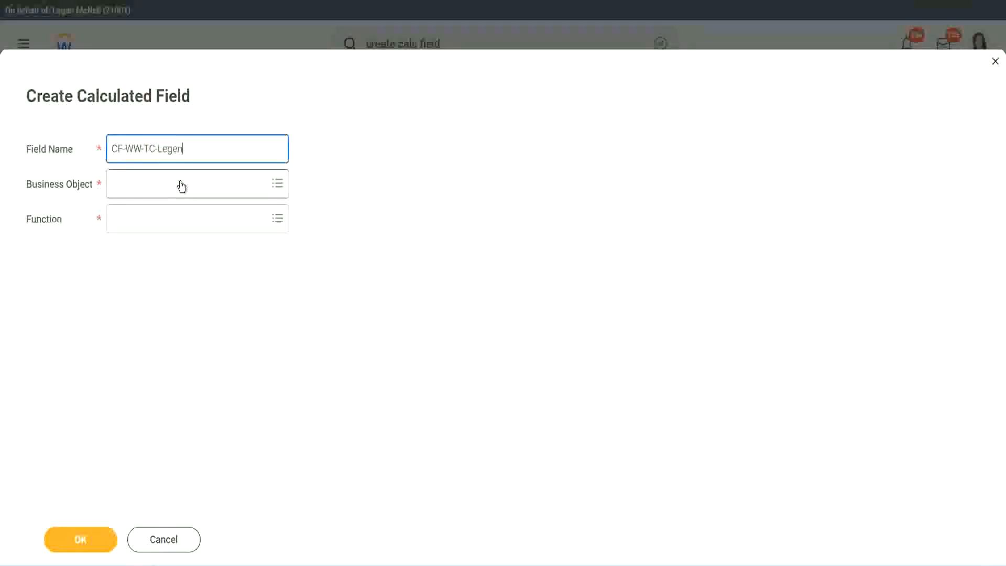
click(141, 192)
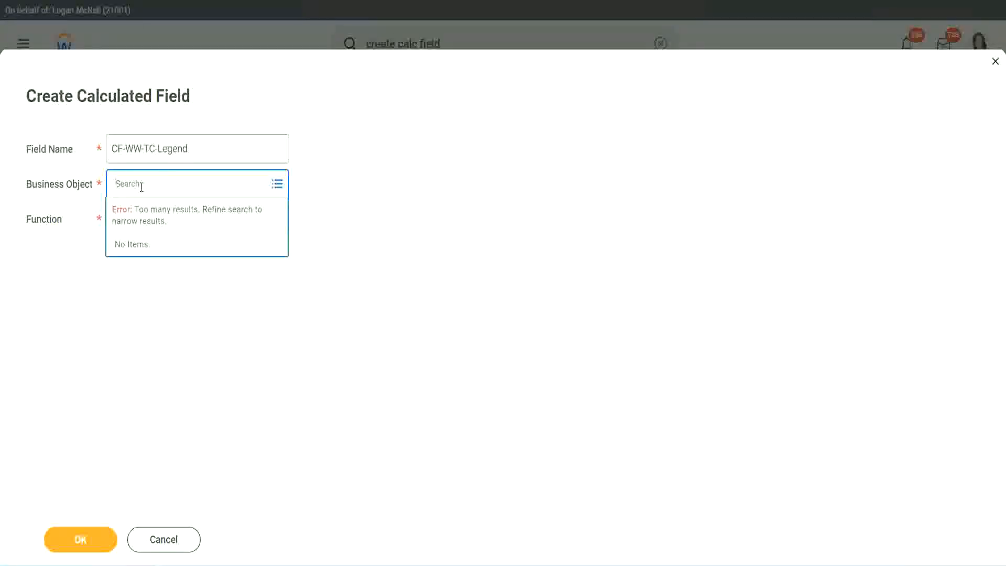
text(Global)
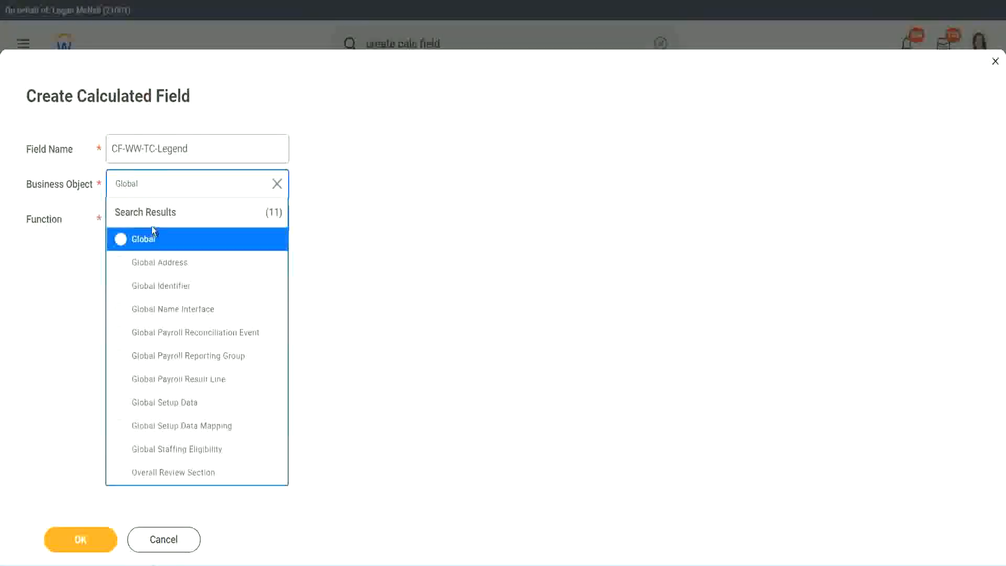
click(150, 239)
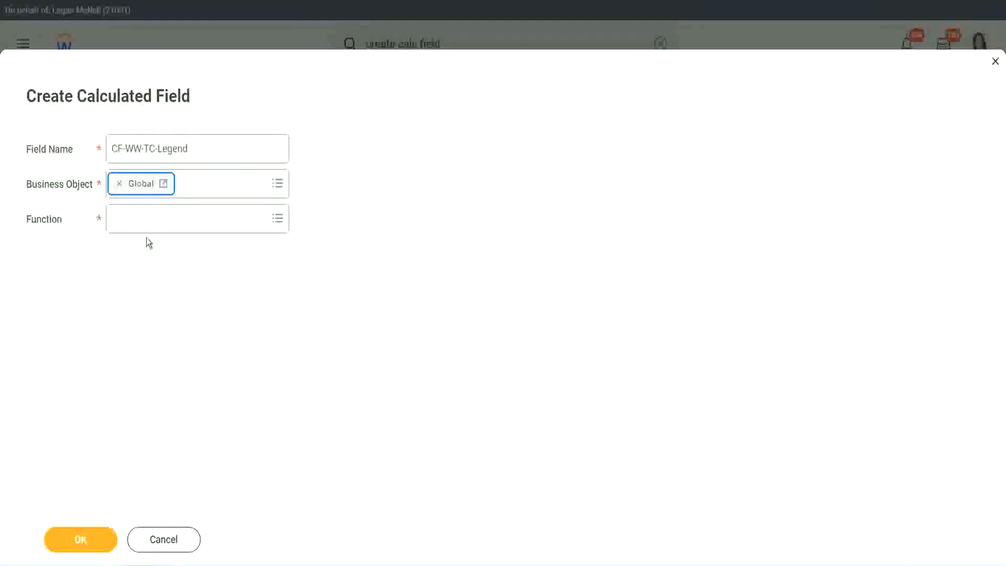
Set the function of CF-WW-TC-Legend to Text Constant and continue to its calculation details.
click(145, 218)
text(tc)
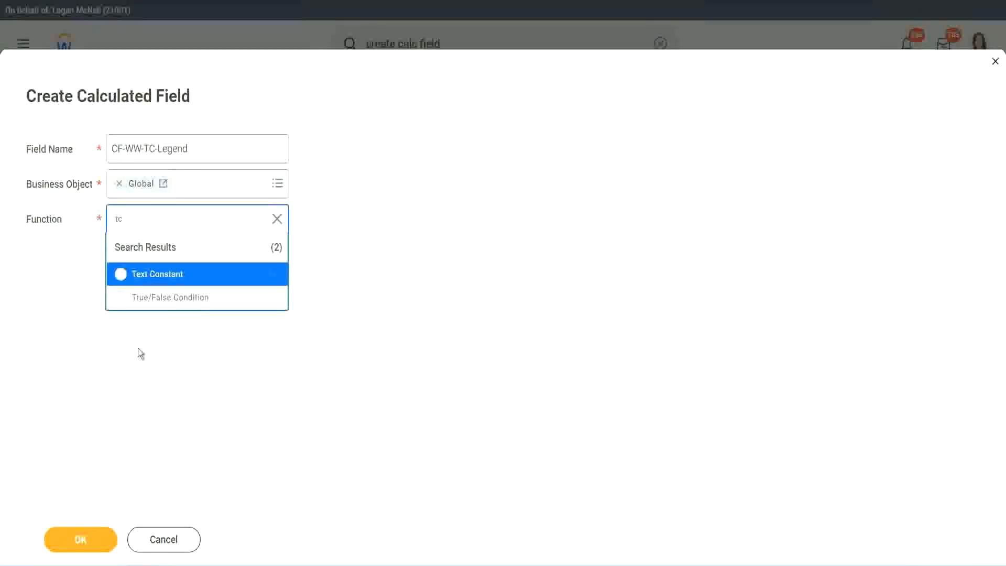
click(192, 275)
click(75, 542)
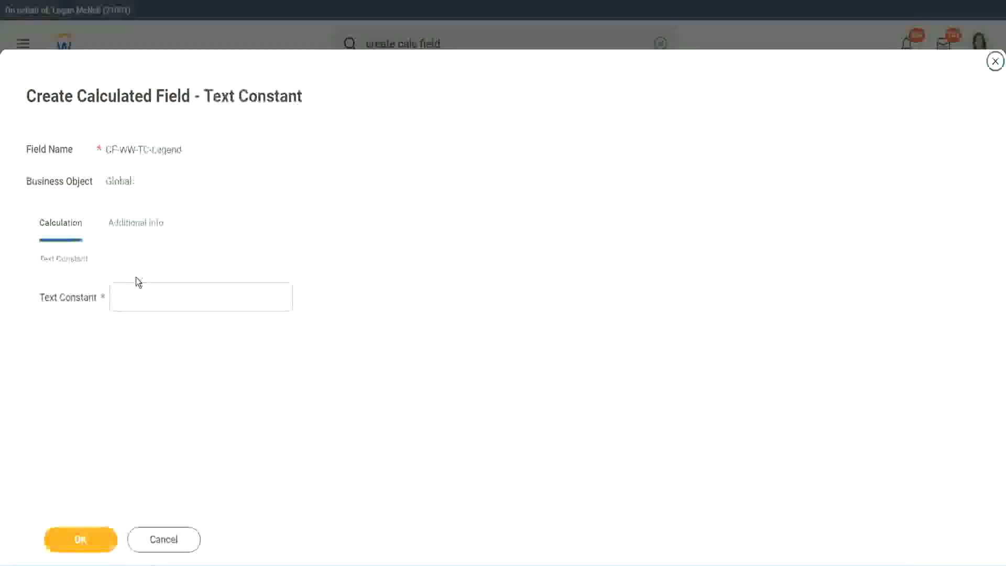
Set the text constant to Legend and save the field as the fourth row's return value.
click(130, 298)
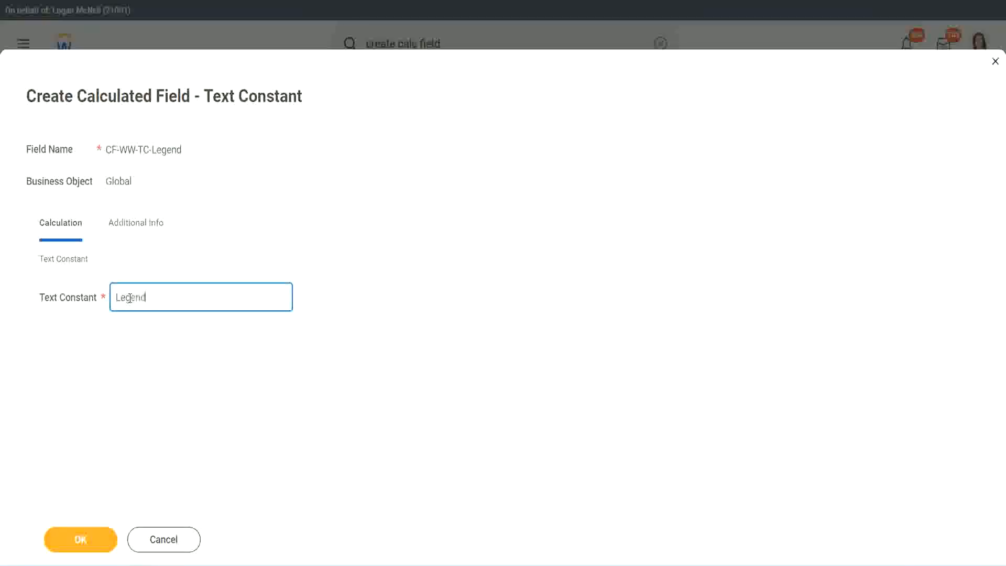
text(Legend)
click(86, 541)
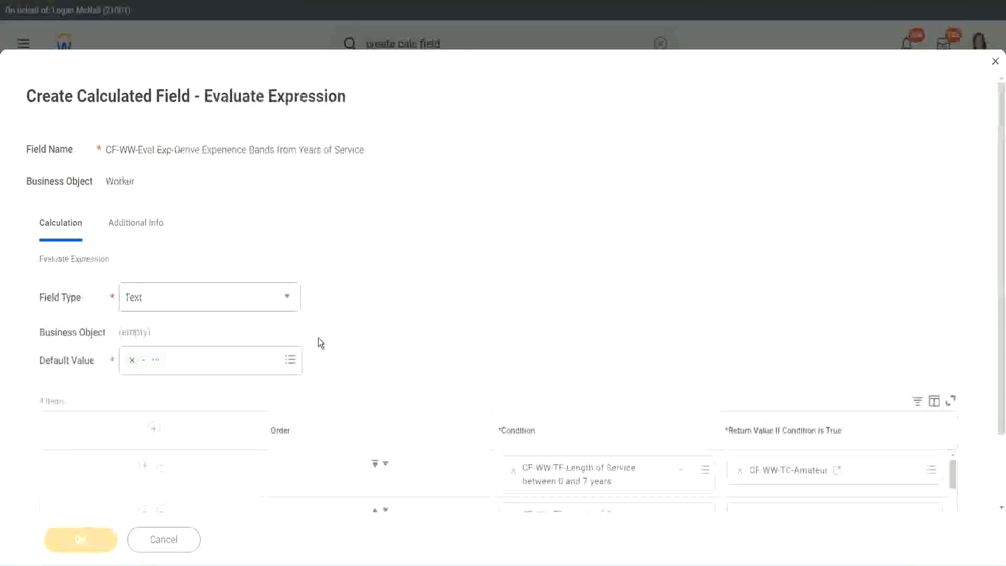
Check the conditions against their return values and save the Evaluate Expression calculated field.
scroll(532, 278, down, 3)
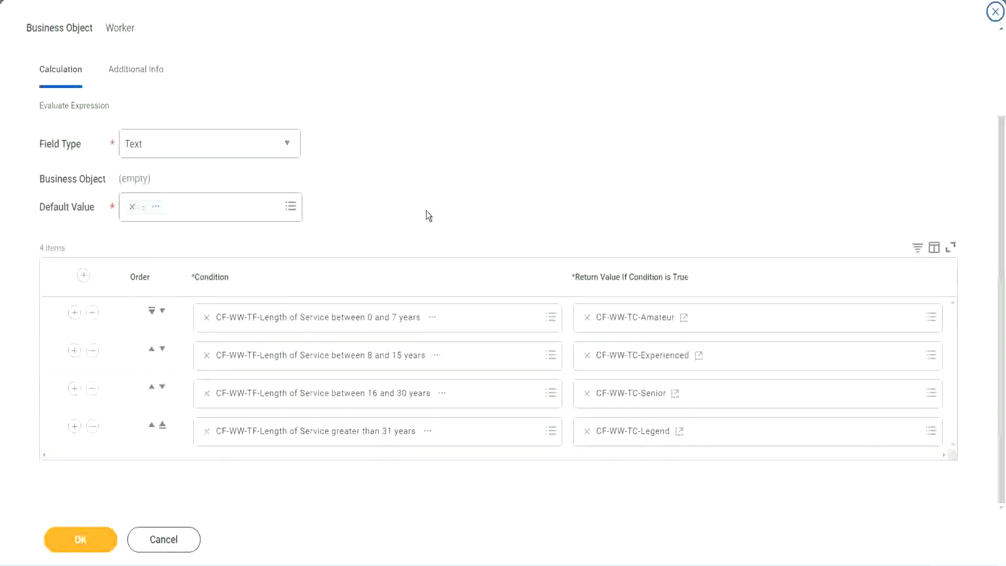
scroll(427, 210, up, 2)
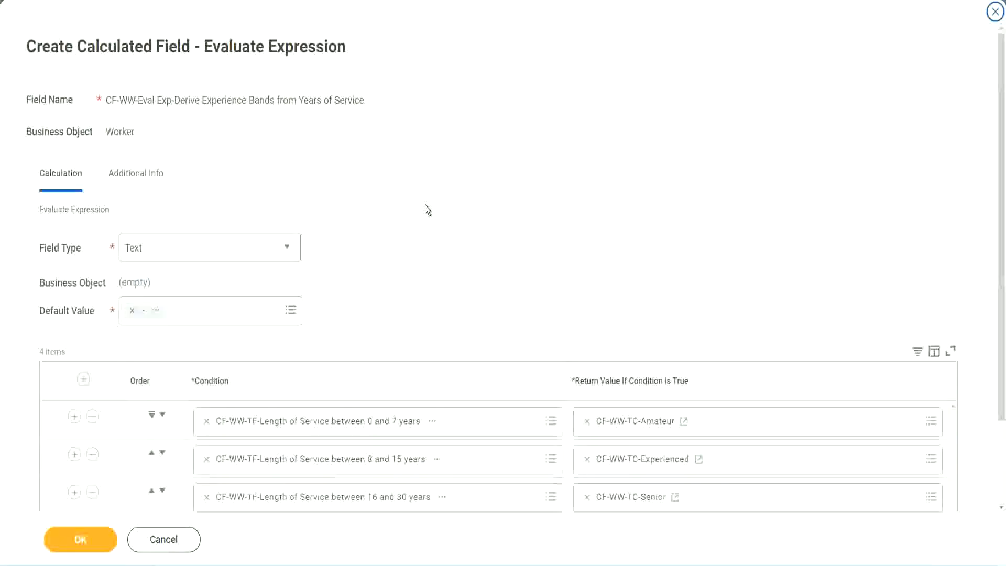
scroll(426, 206, down, 2)
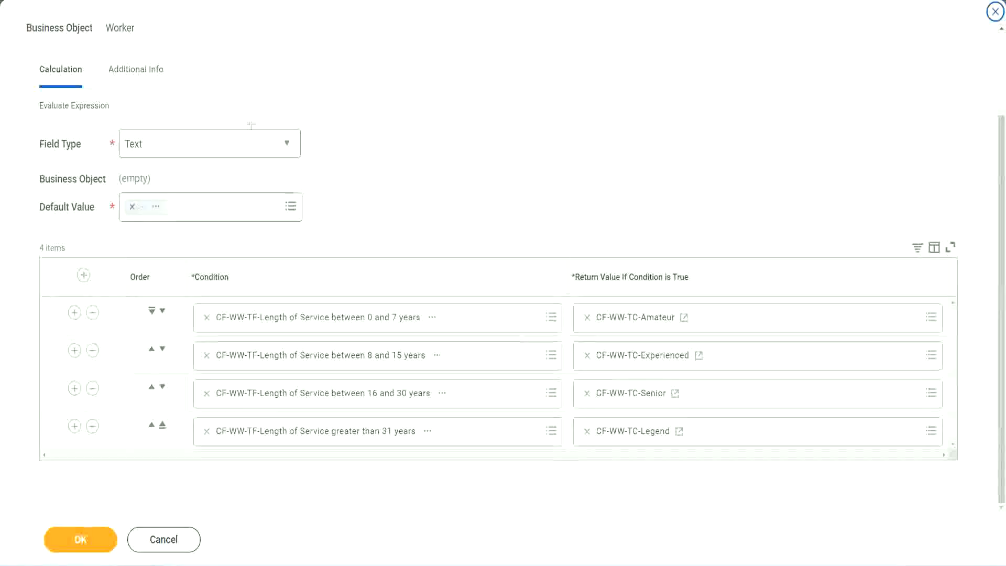
drag(645, 148, 652, 242)
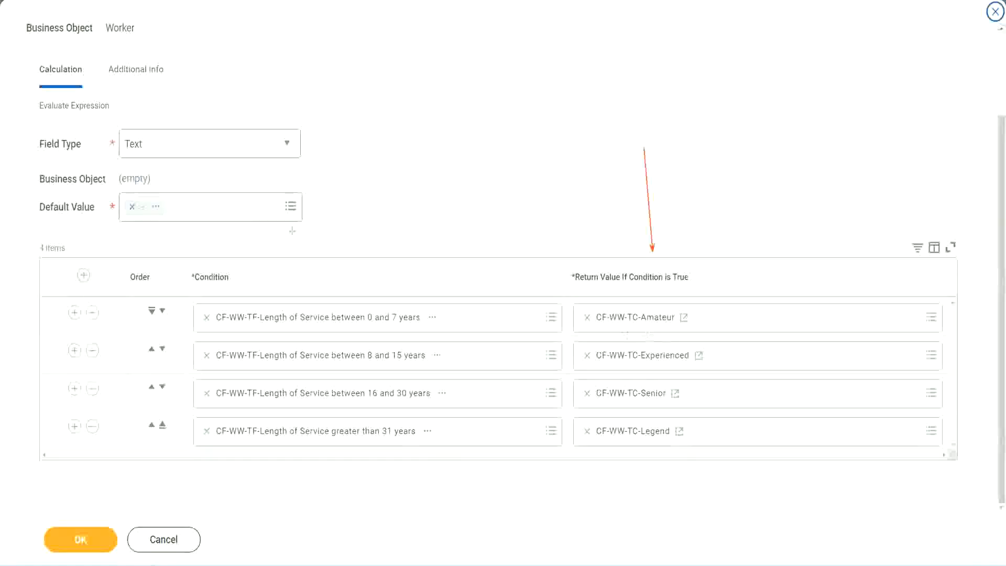
drag(125, 90, 129, 126)
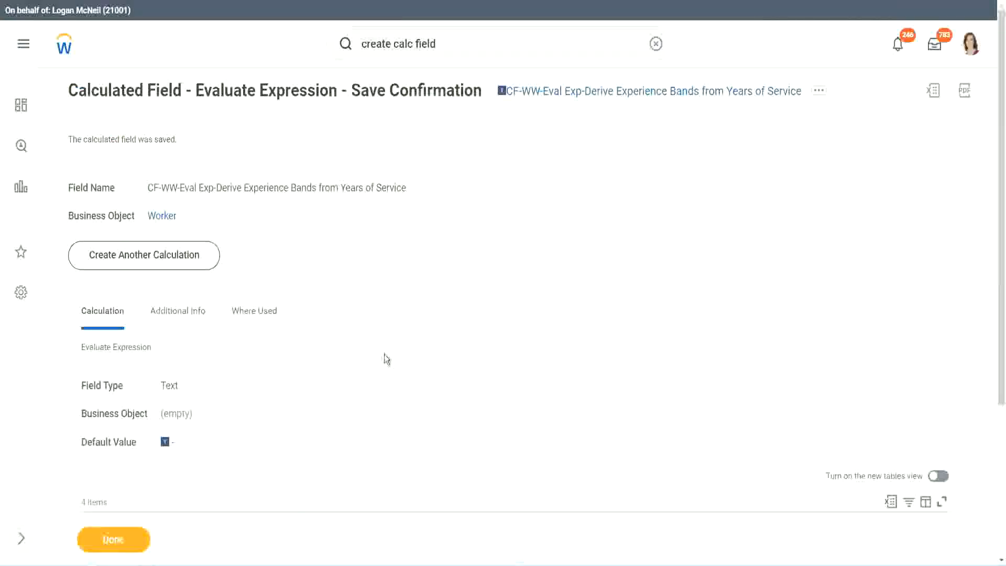
Check the saved field's condition rows and copy the name of the experience bands calculated field.
scroll(386, 353, down, 5)
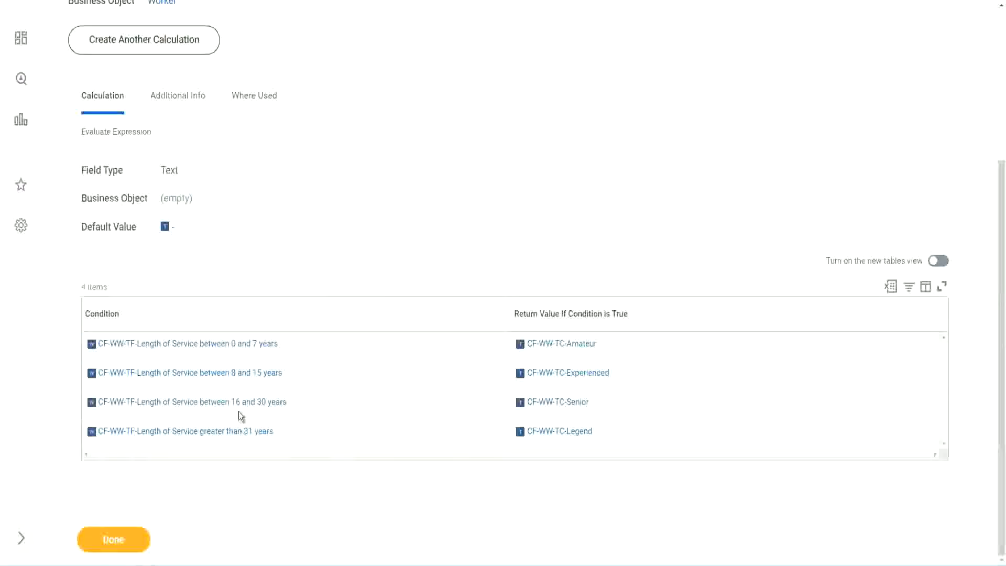
scroll(281, 312, up, 5)
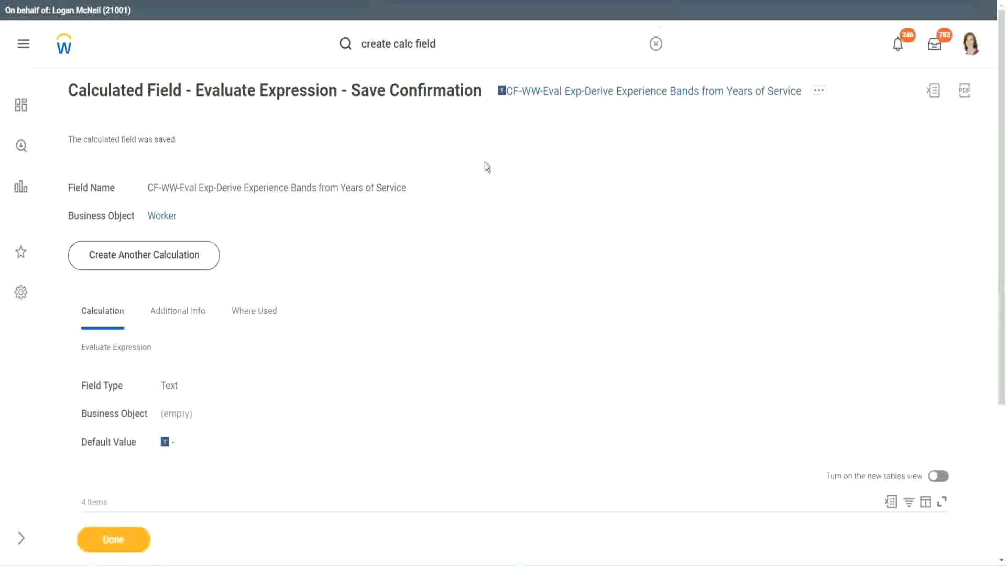
right_click(591, 98)
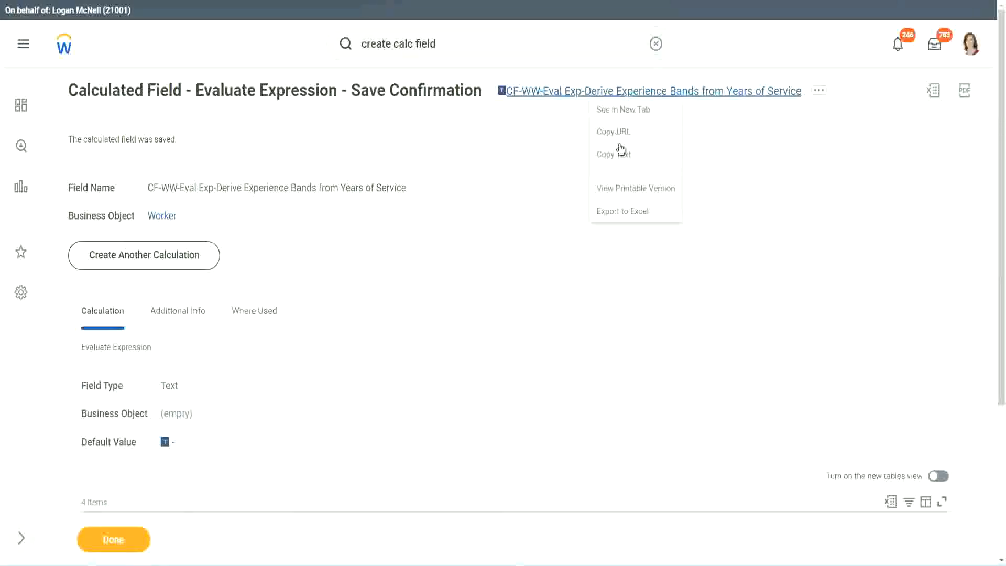
click(620, 156)
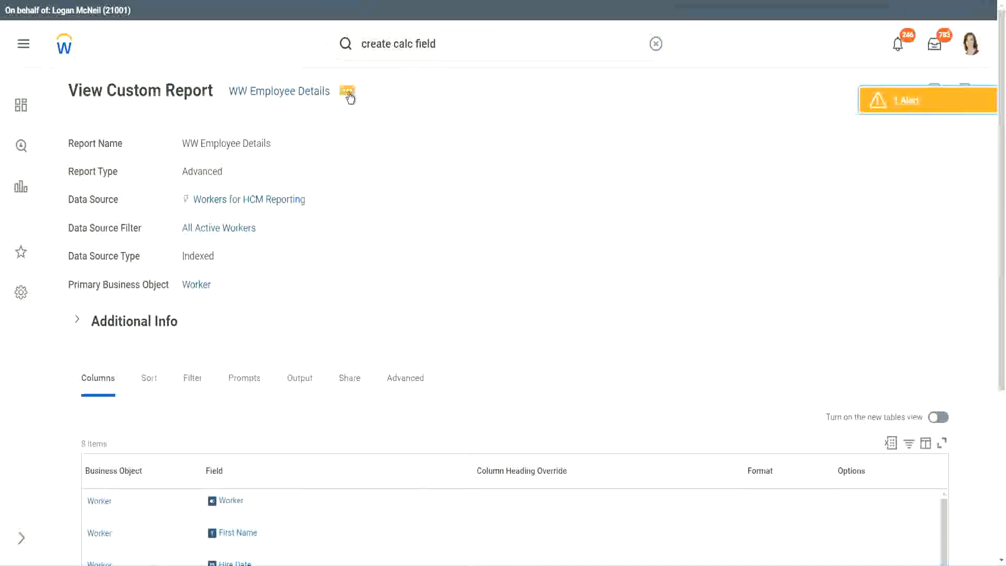
Open the WW Employee Details custom report for editing.
click(347, 92)
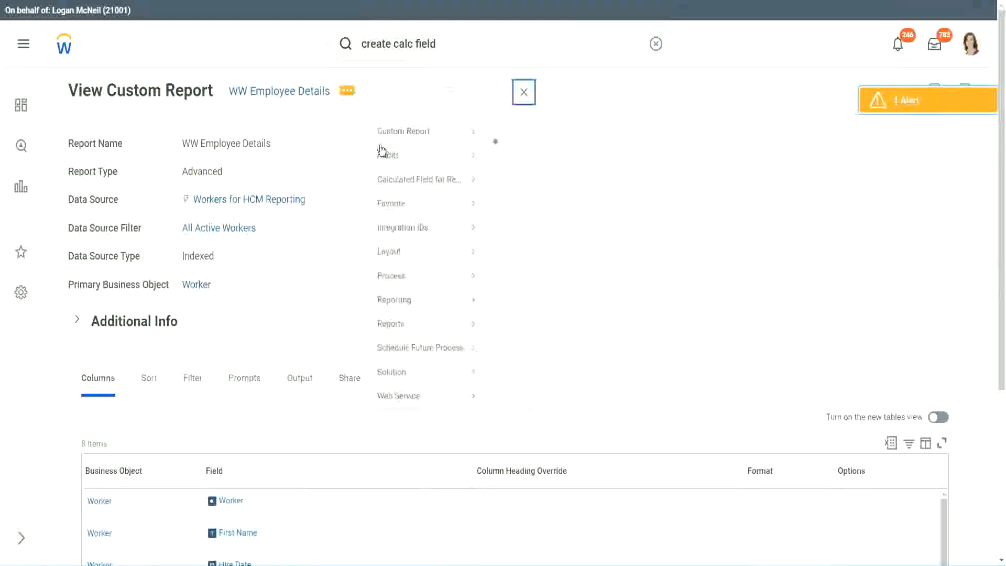
mouse_move(411, 148)
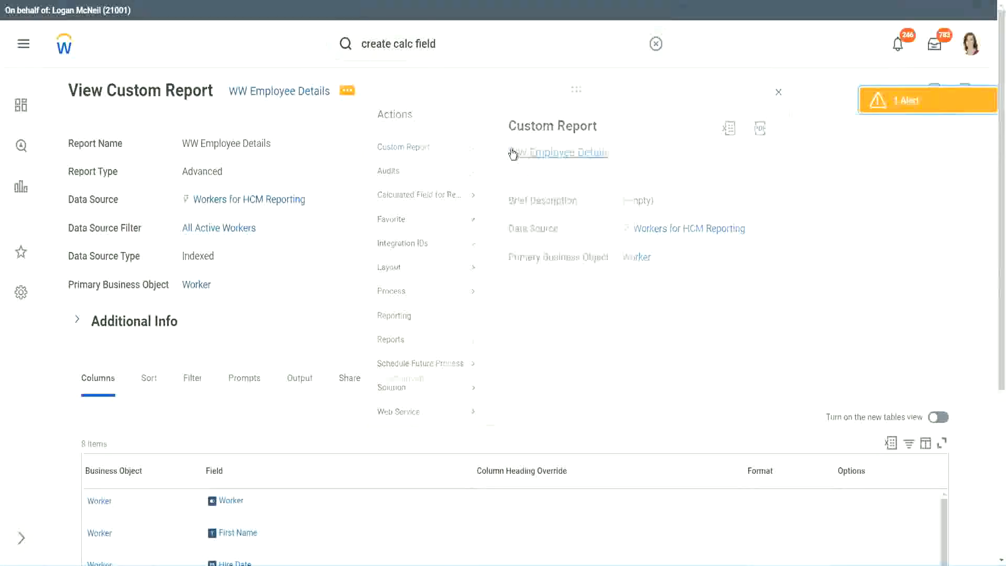
click(513, 154)
Add an empty Worker row as the last report column and remove the CF-WW-Substring Text-Years from Length of Service row.
scroll(366, 225, down, 4)
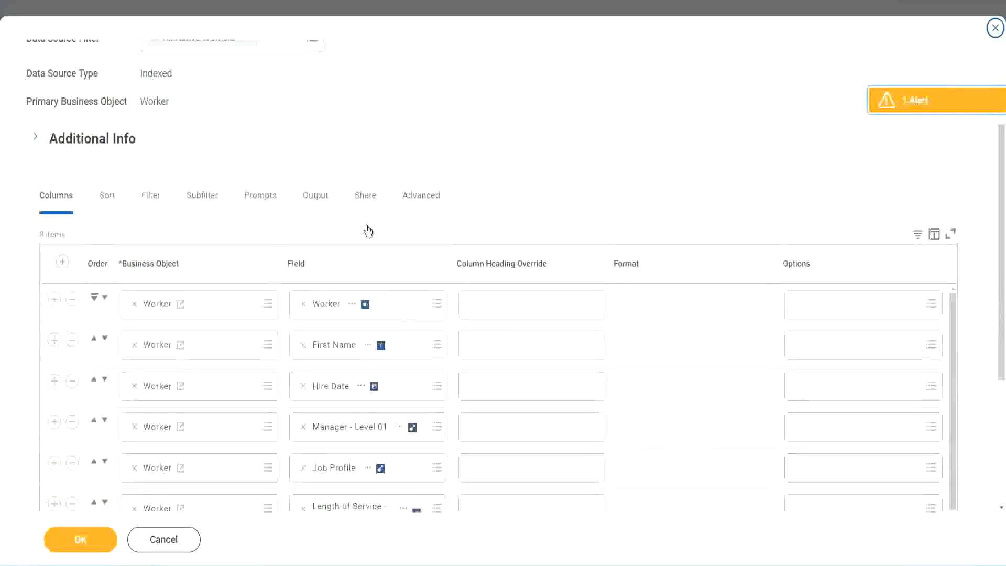
scroll(369, 231, down, 2)
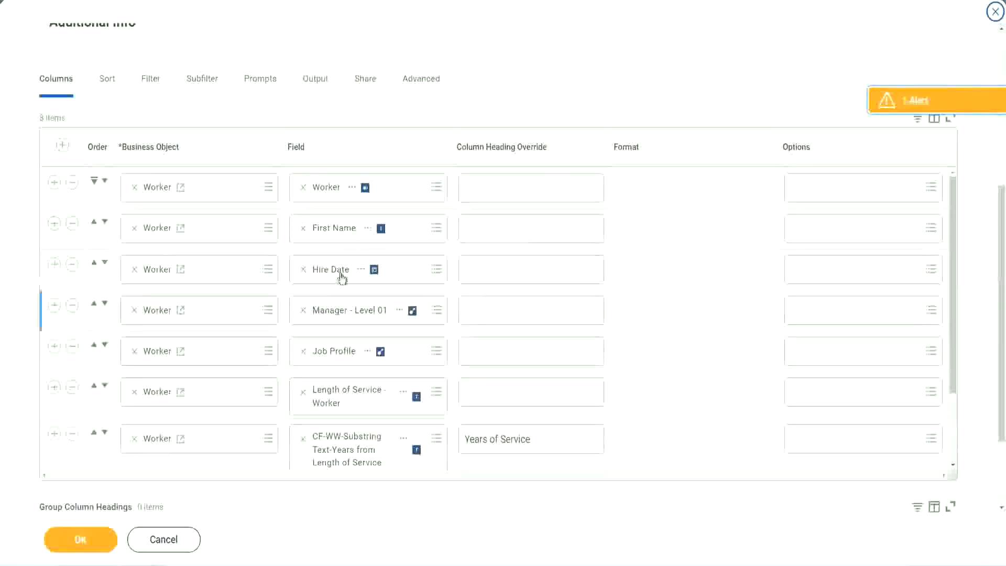
click(54, 435)
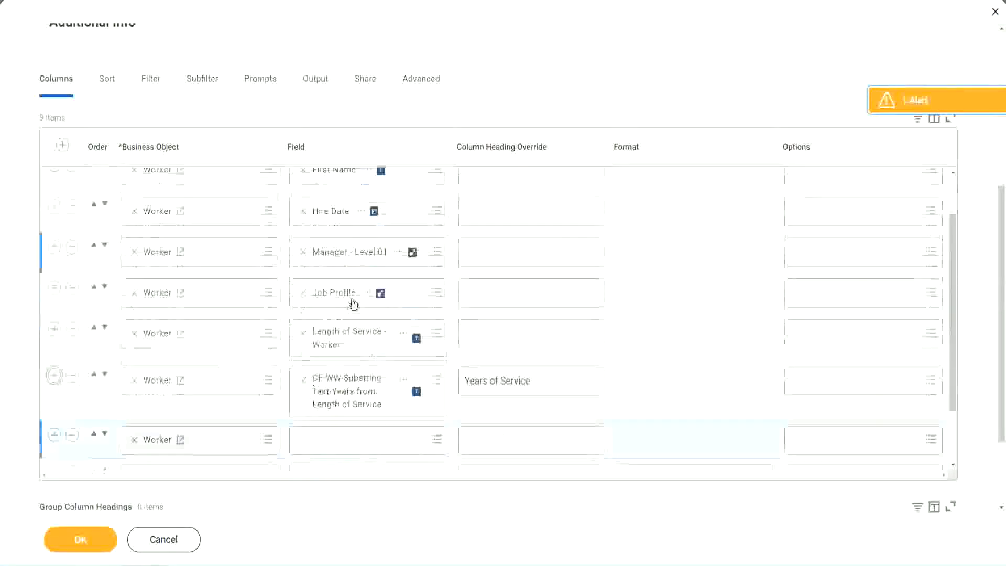
scroll(354, 305, down, 3)
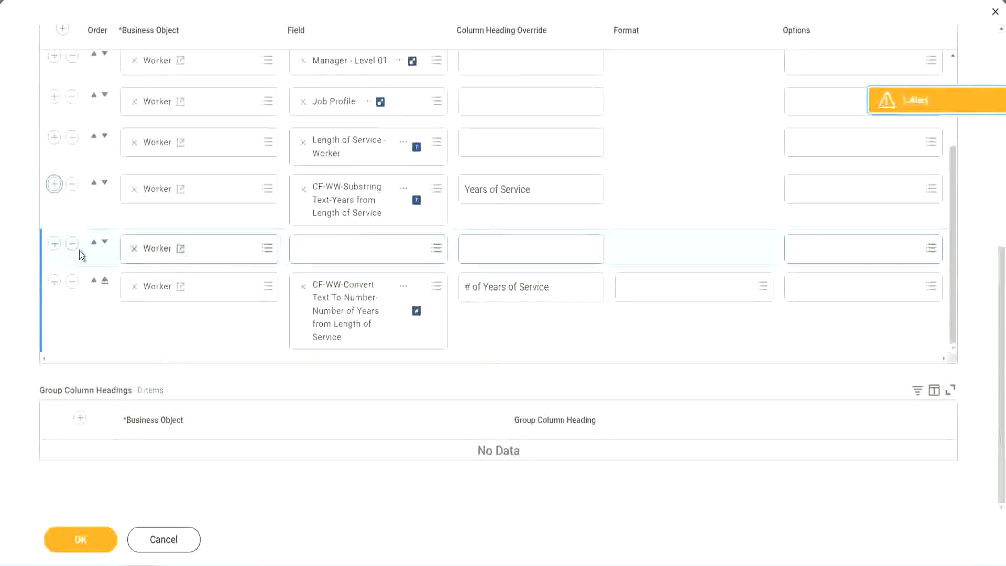
click(105, 243)
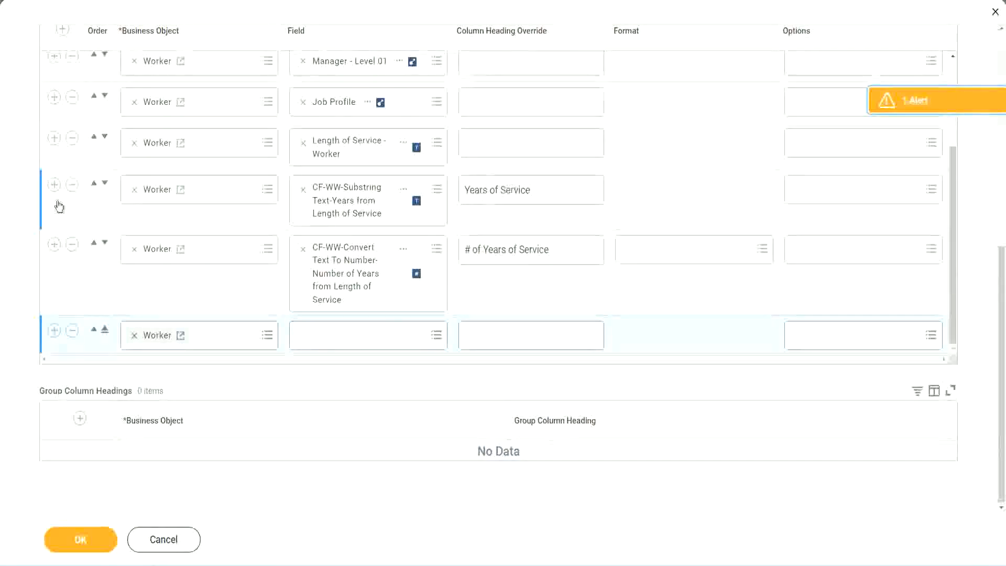
click(72, 185)
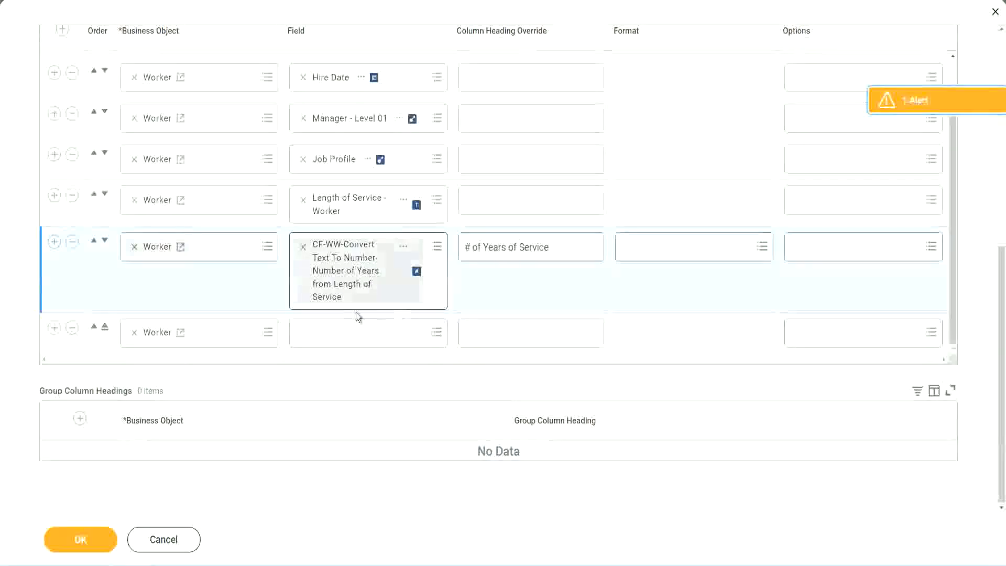
Set the last column's field to CF-WW-Eval Exp-Derive Experience Bands from Years of Service, override its heading with Experience Bands, and save the report.
click(329, 336)
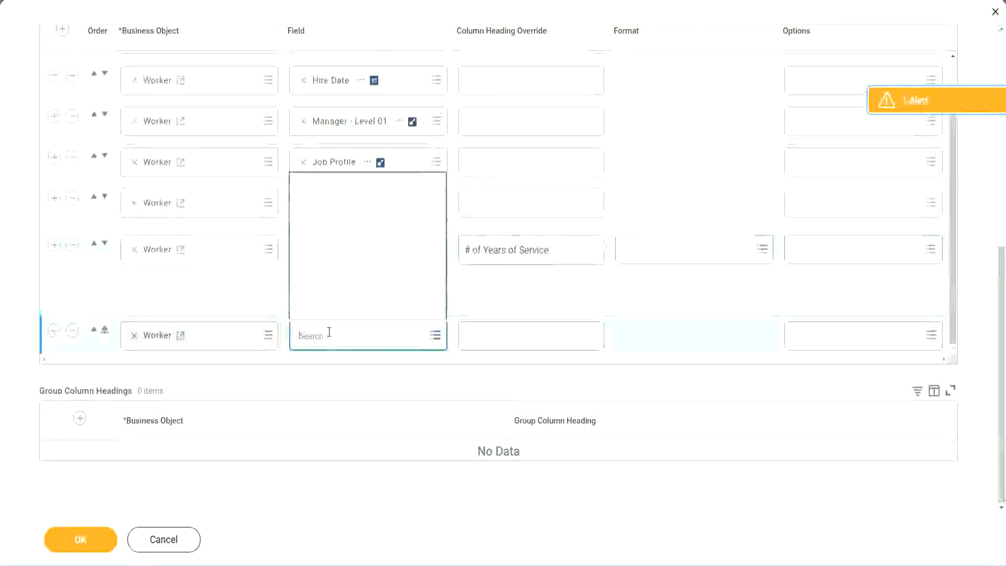
key(ctrl+v)
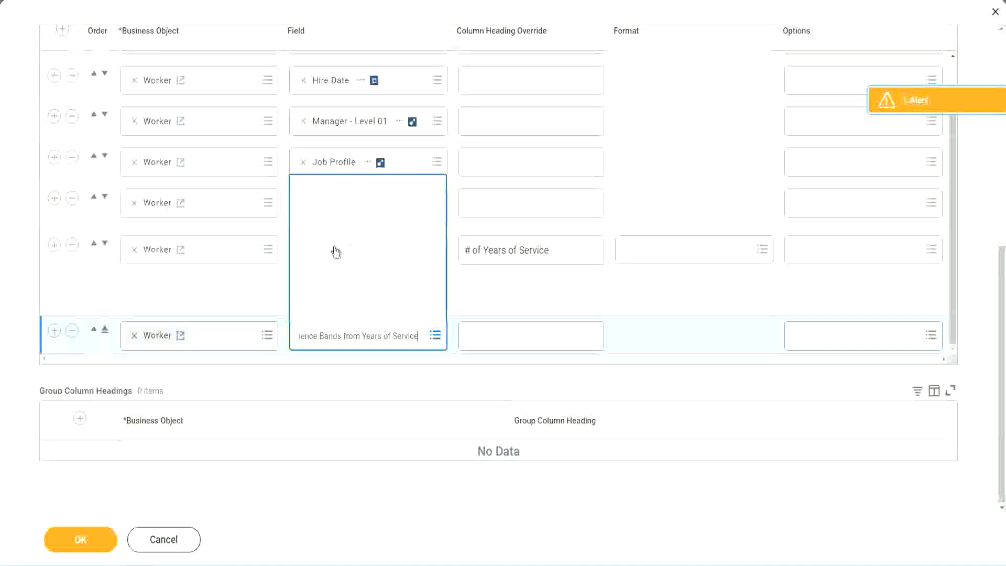
click(513, 301)
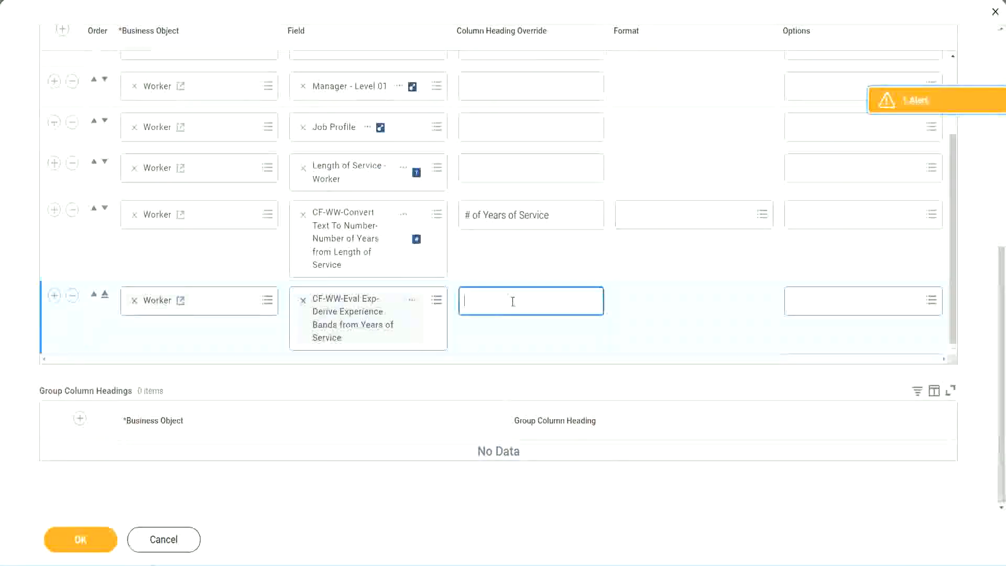
text(Experience B)
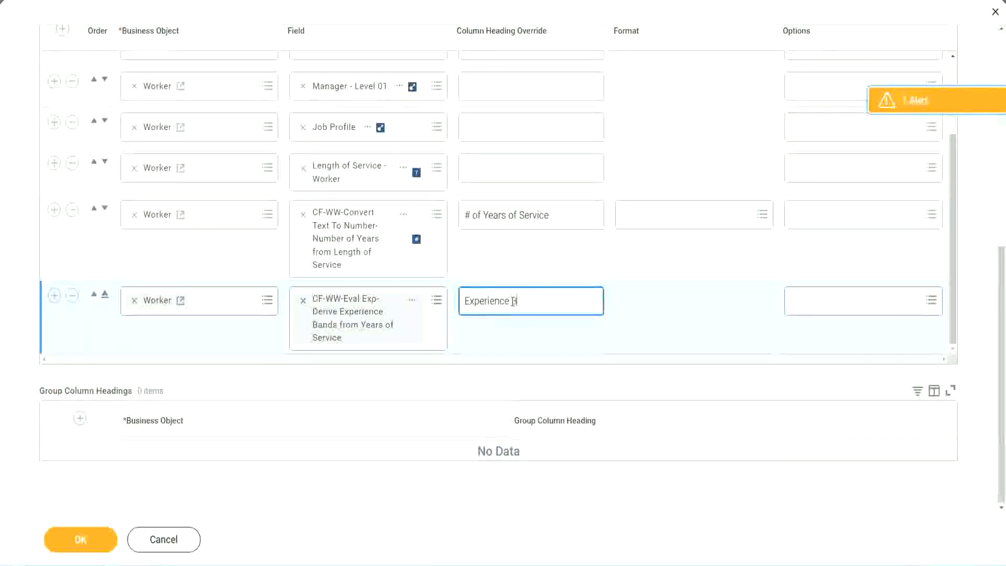
text(ands)
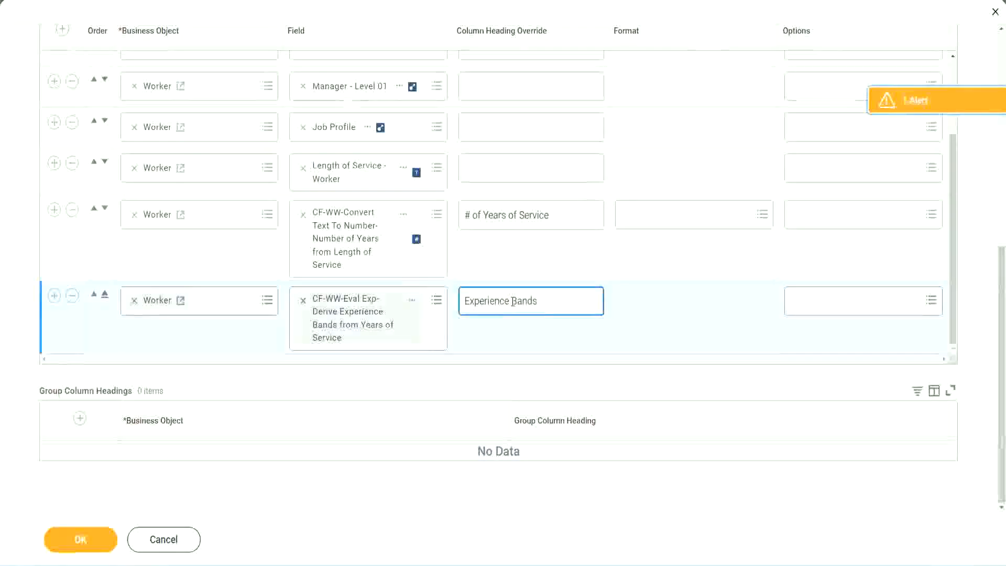
click(96, 542)
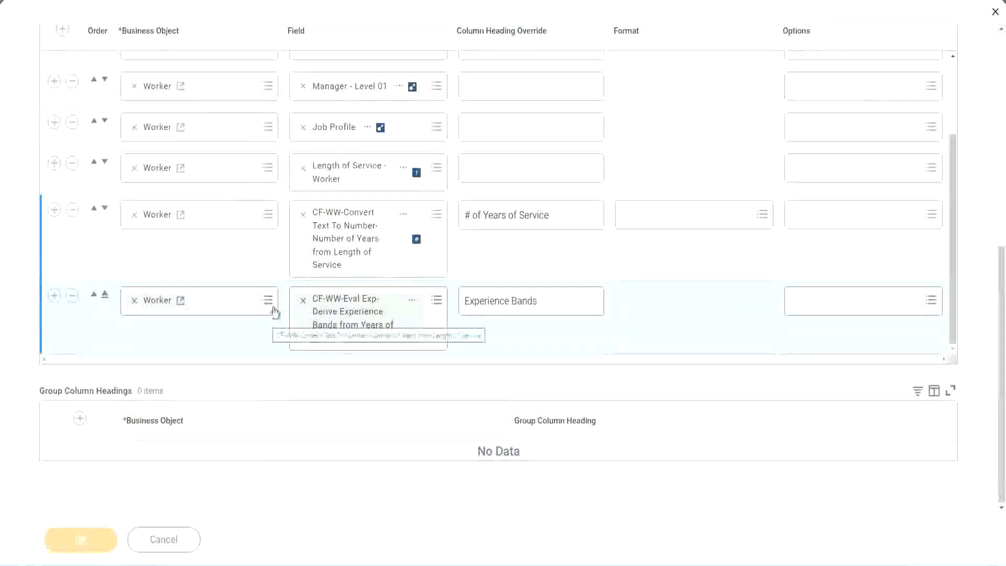
Run the WW Employee Details report with all prompts left blank and check the first worker's years of service.
scroll(291, 373, down, 5)
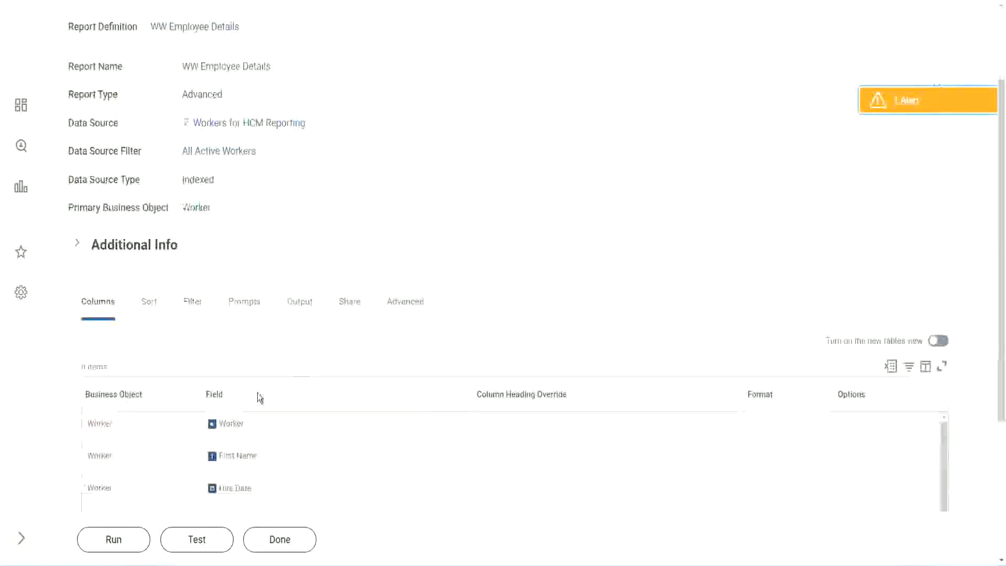
click(109, 536)
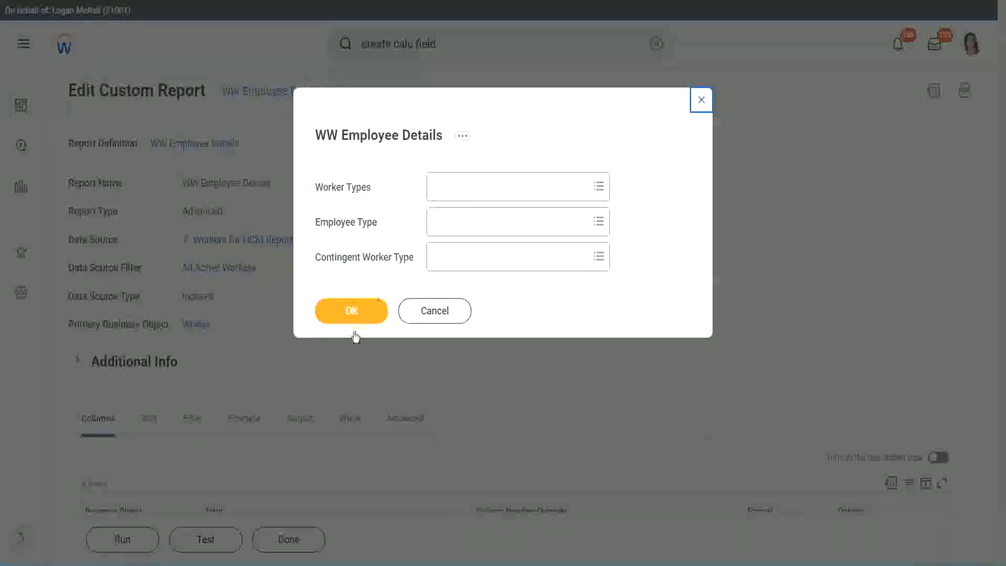
click(370, 308)
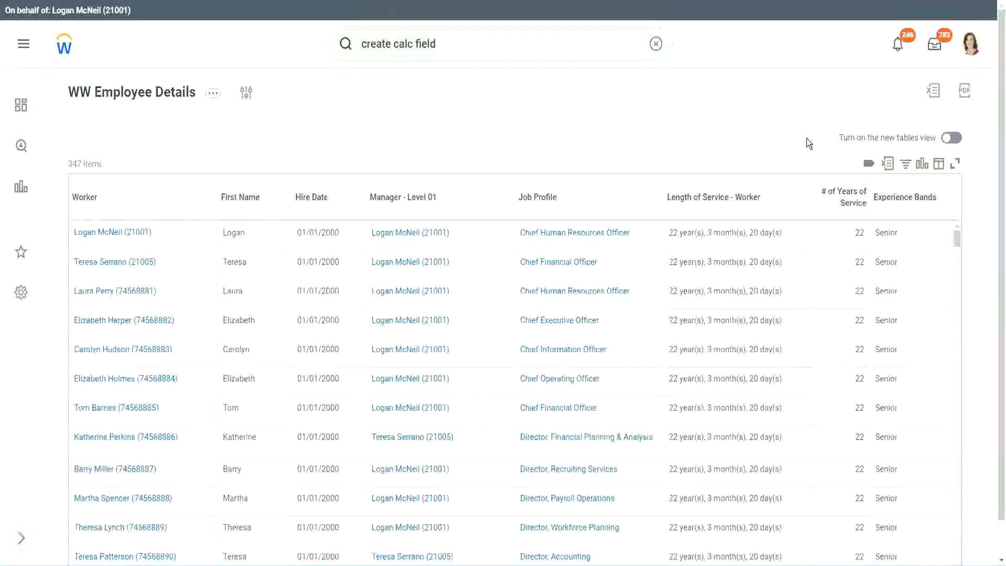
scroll(807, 138, down, 1)
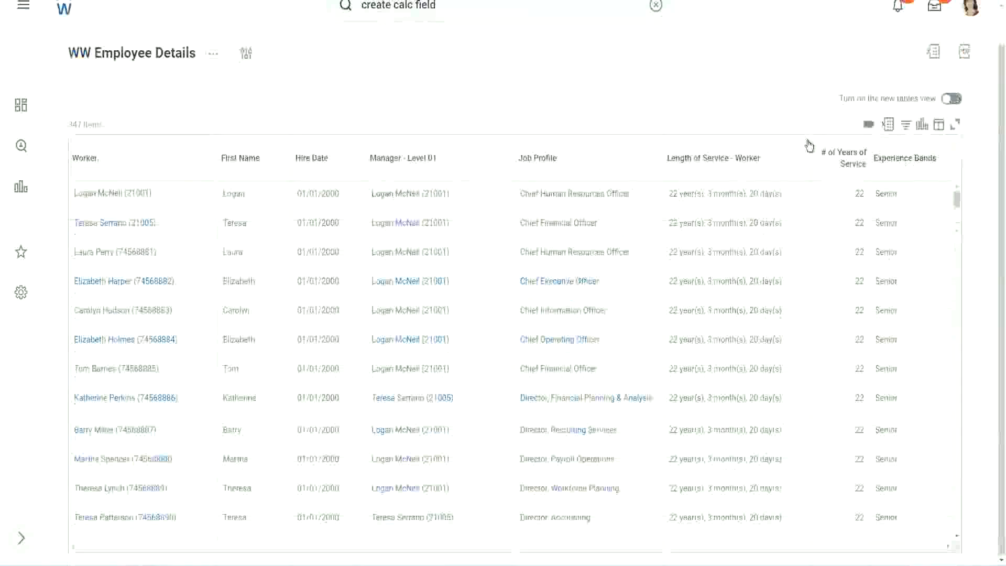
double_click(864, 194)
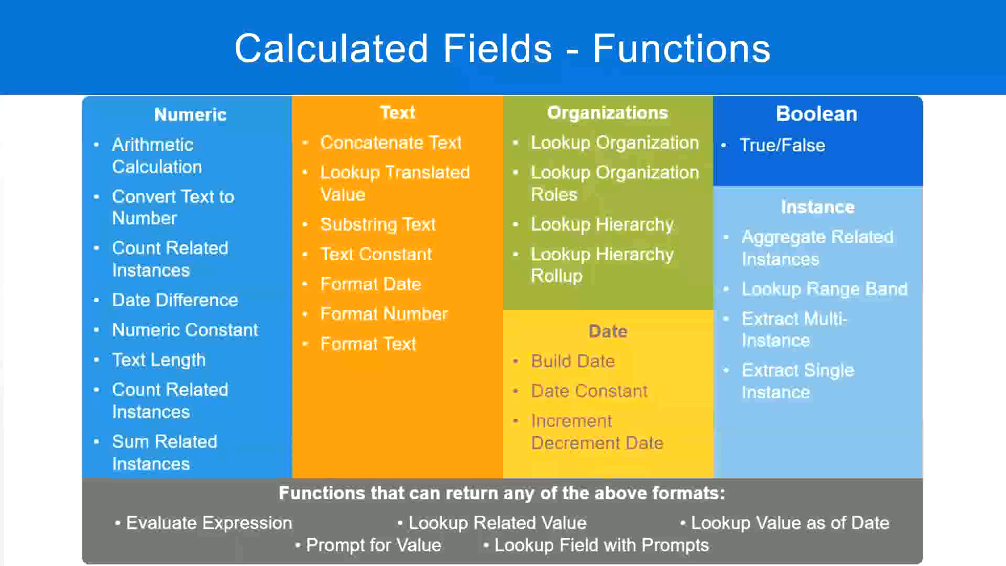
Switch to the Notepad++ notes and check which experience band is defined for 16 - 30 years.
key(alt+Tab)
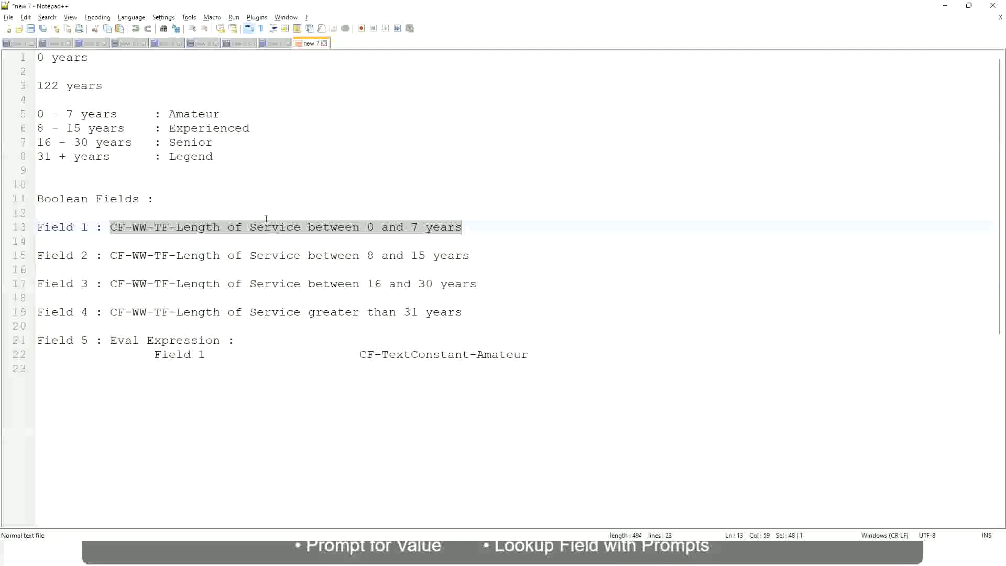
click(189, 184)
click(174, 139)
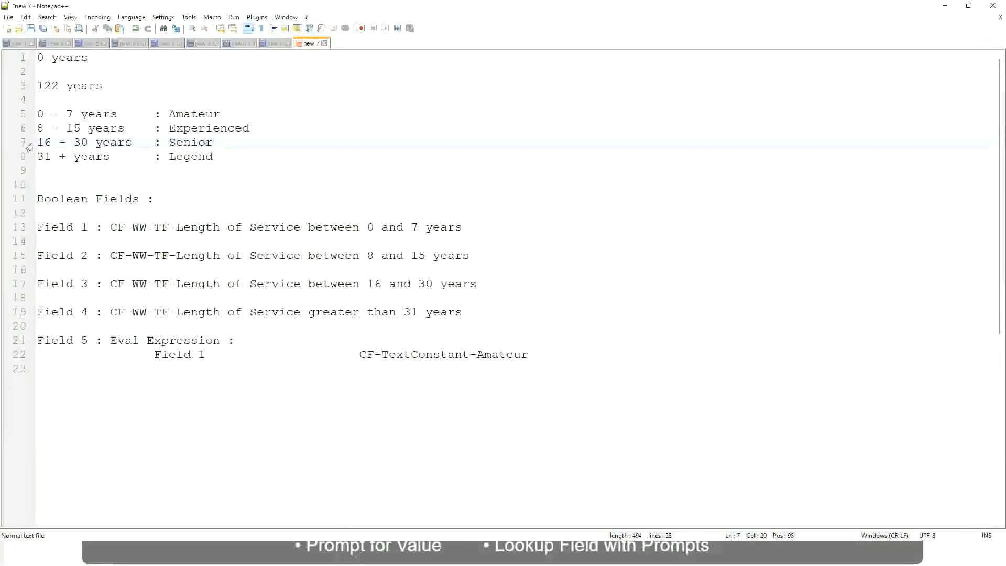
drag(38, 143, 95, 144)
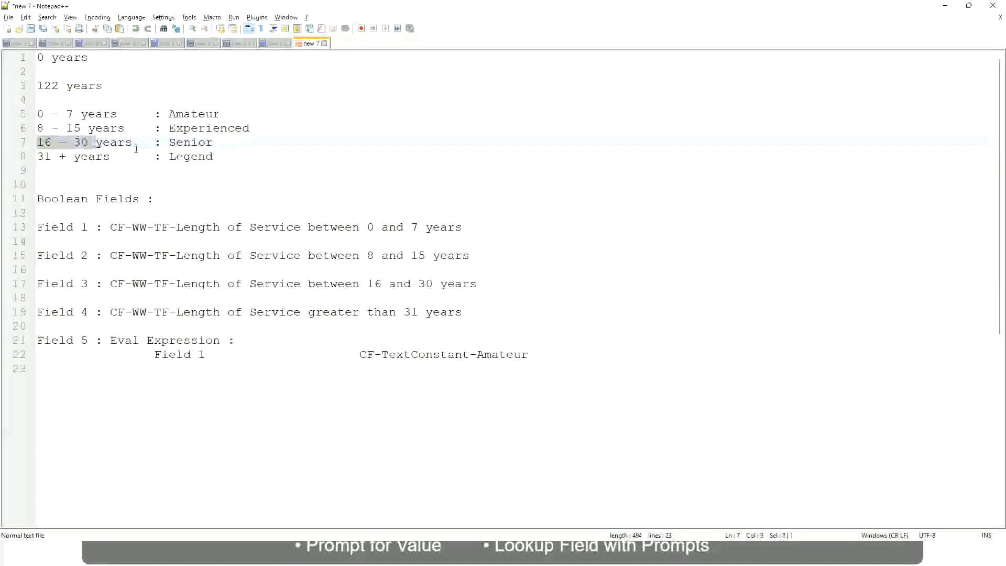
double_click(186, 143)
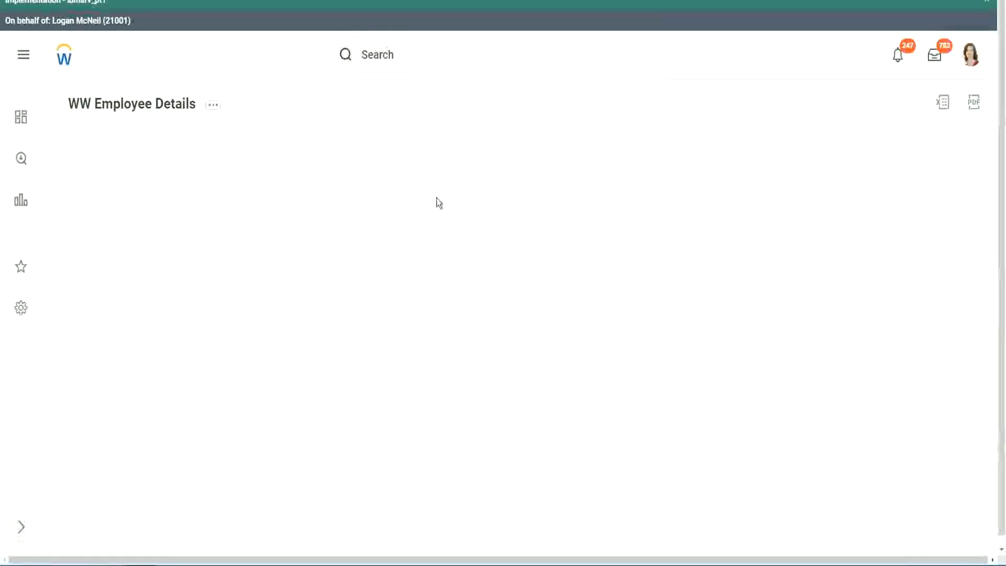
Back in the Workday report, compare the workers' years of service with their experience bands down the rows.
scroll(865, 314, down, 2)
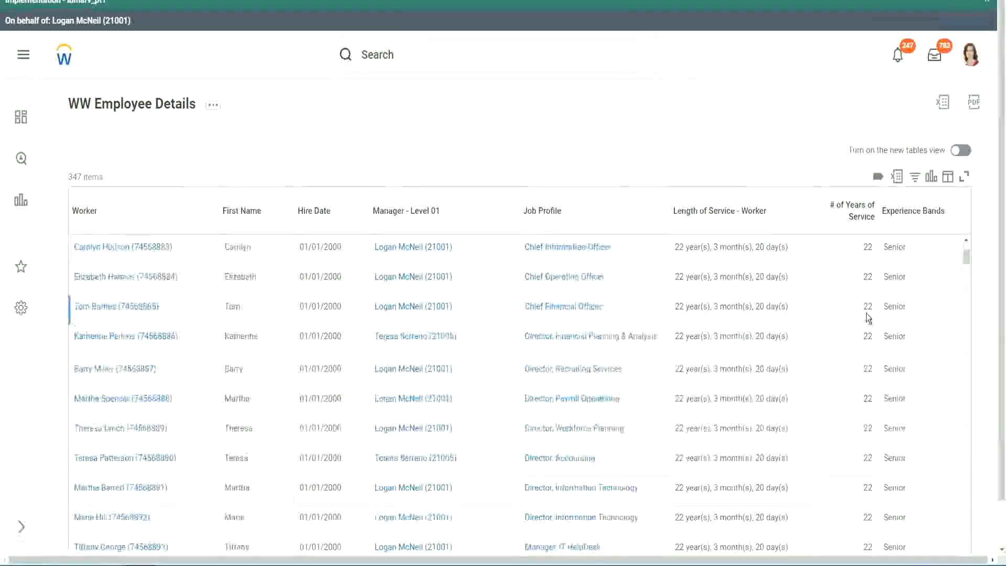
scroll(868, 317, down, 5)
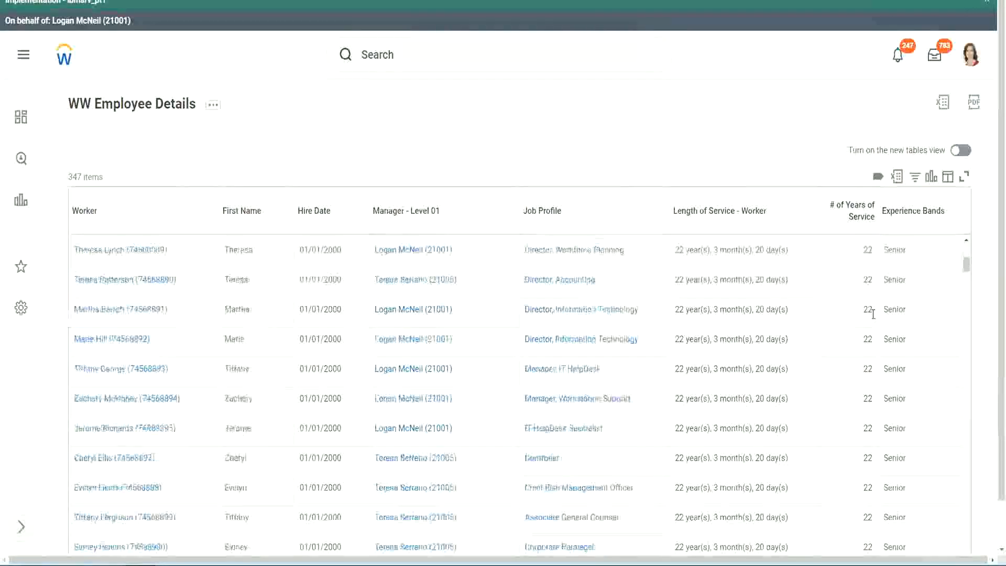
scroll(877, 348, down, 5)
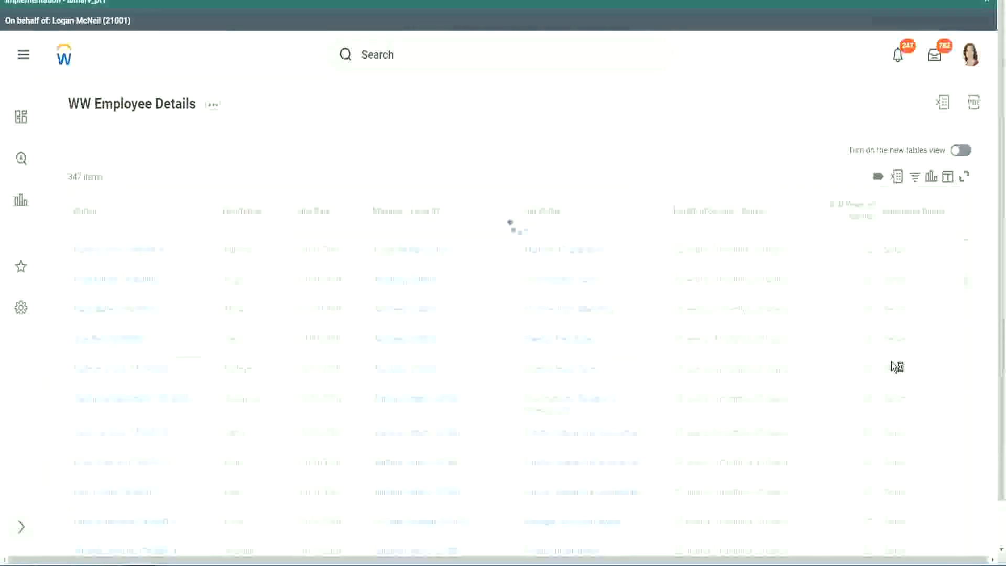
scroll(898, 367, down, 1)
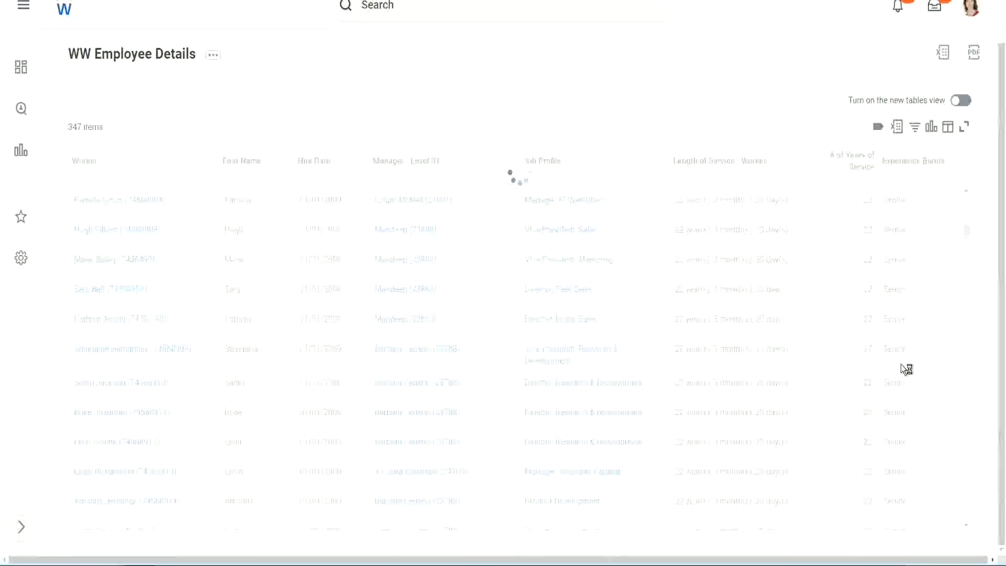
scroll(933, 295, down, 4)
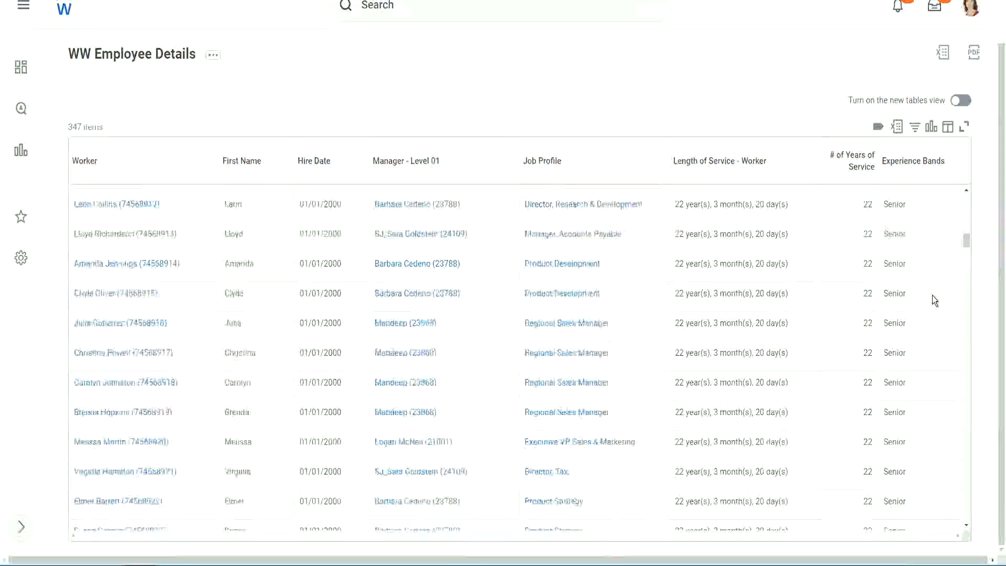
scroll(933, 300, down, 3)
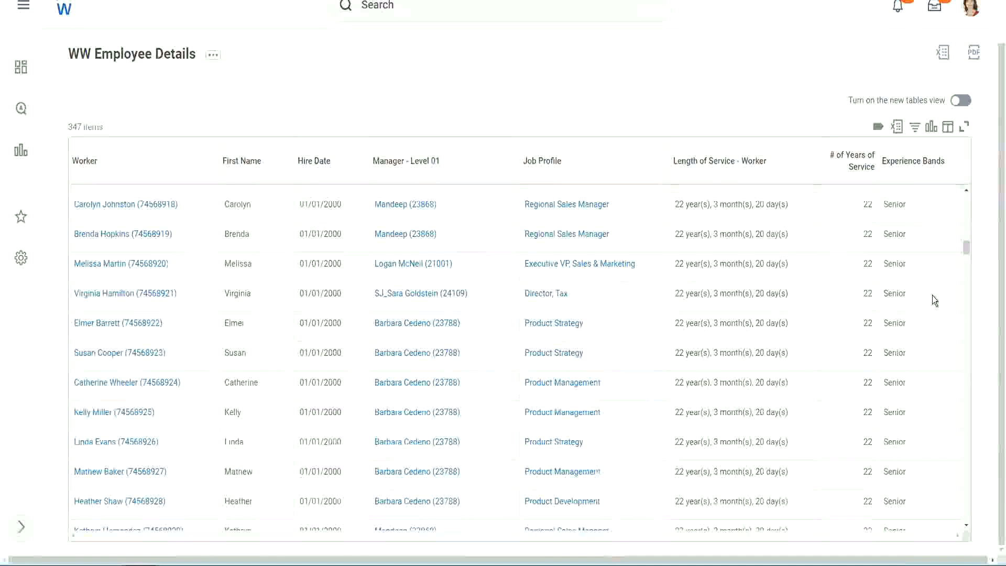
scroll(932, 294, down, 6)
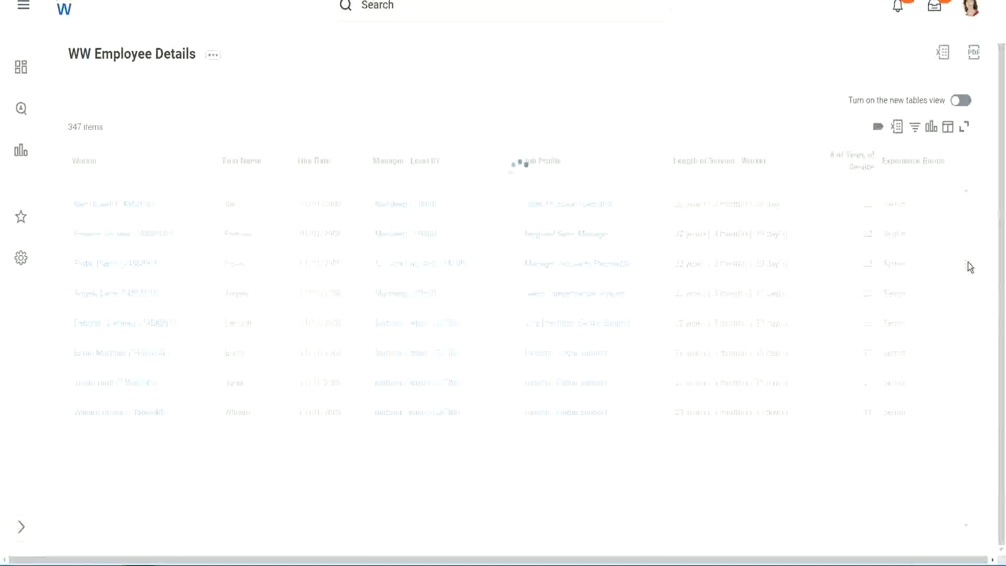
Filter the Experience Bands column for values containing Amateur.
click(918, 171)
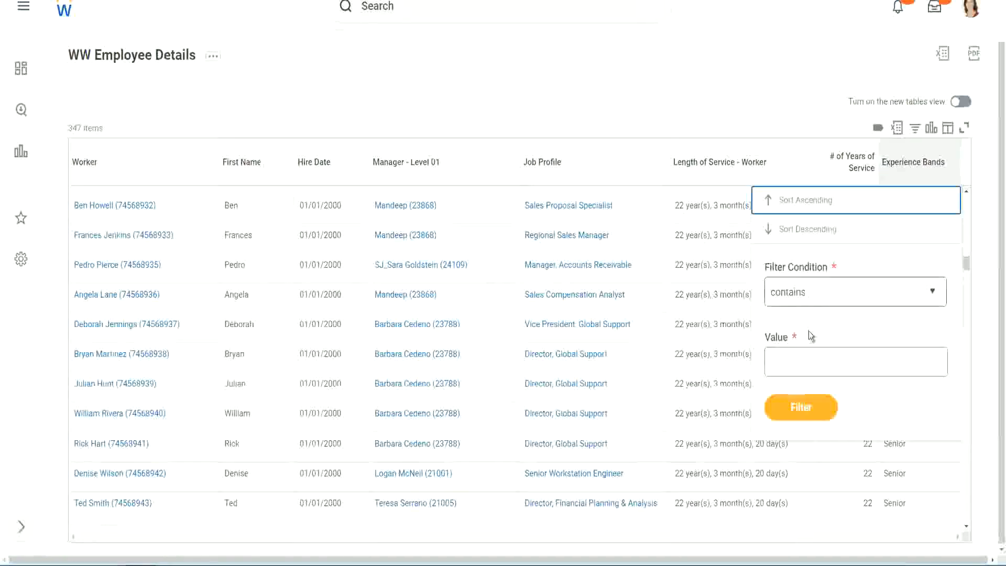
click(798, 354)
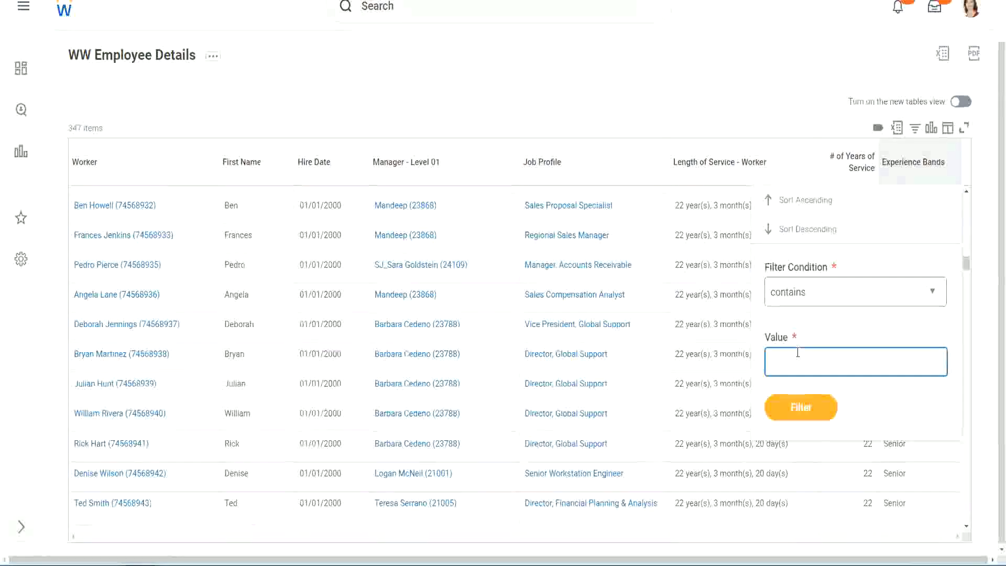
text(Amate)
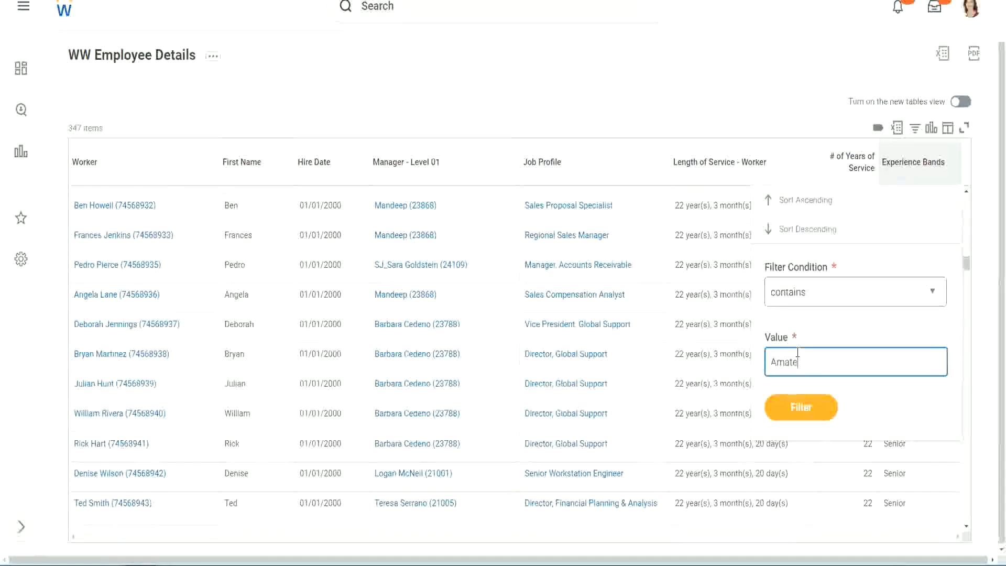
text(ur)
click(797, 408)
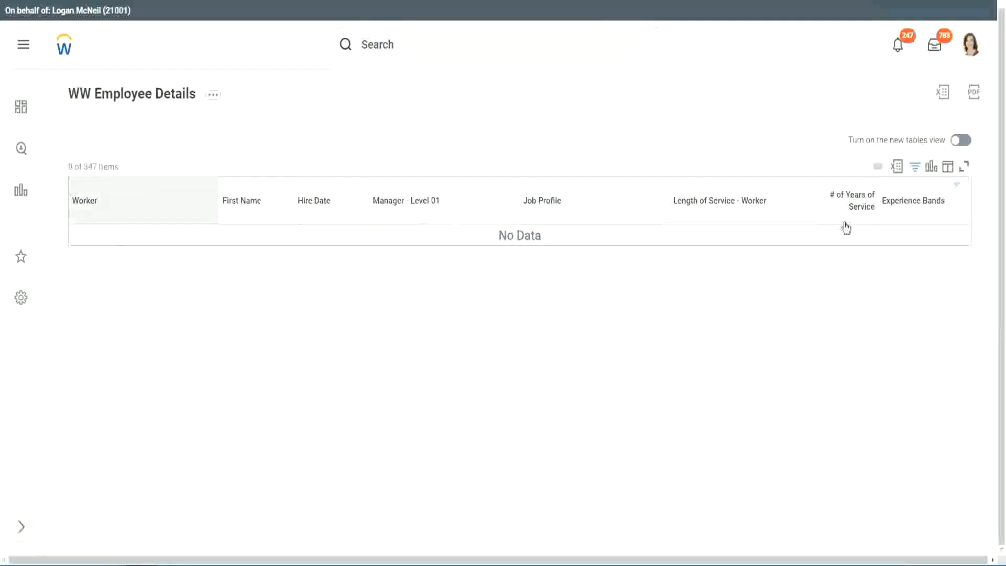
Change the Experience Bands filter value to Legend and apply it.
click(911, 202)
click(839, 344)
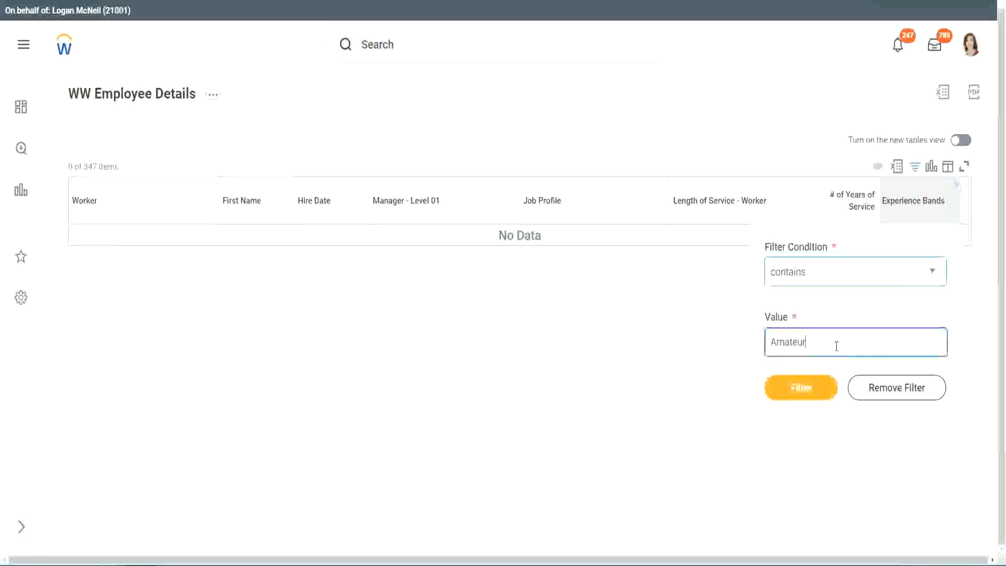
key(ctrl+a)
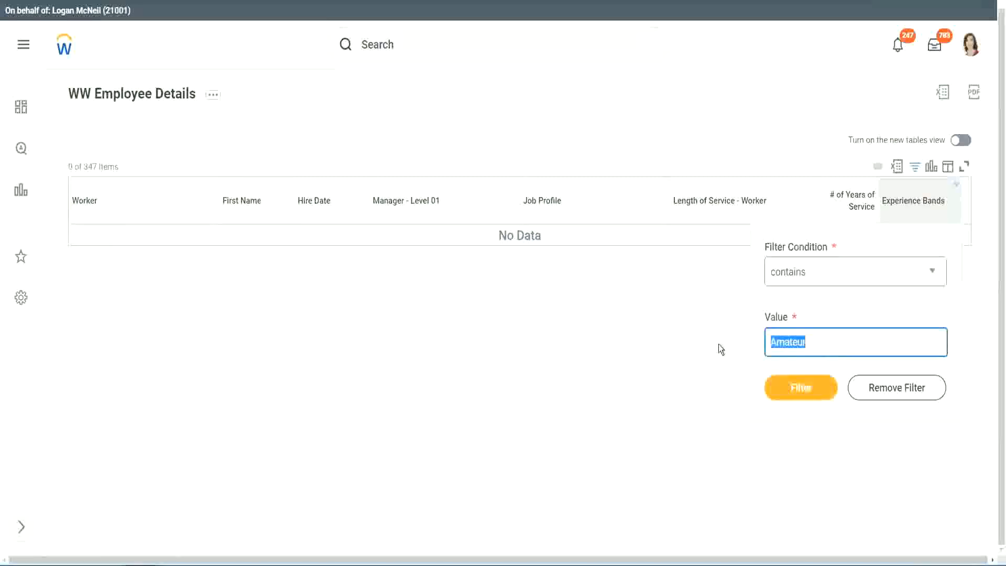
text(Legend)
key(Return)
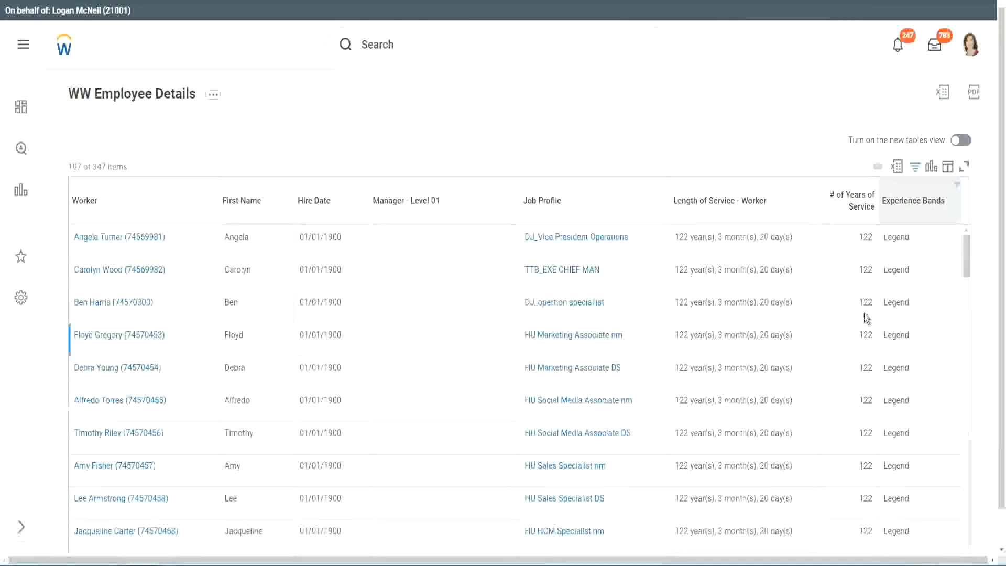
Examine the hire dates and years of service of the workers in the Legend band through to the end of the list.
scroll(865, 314, down, 15)
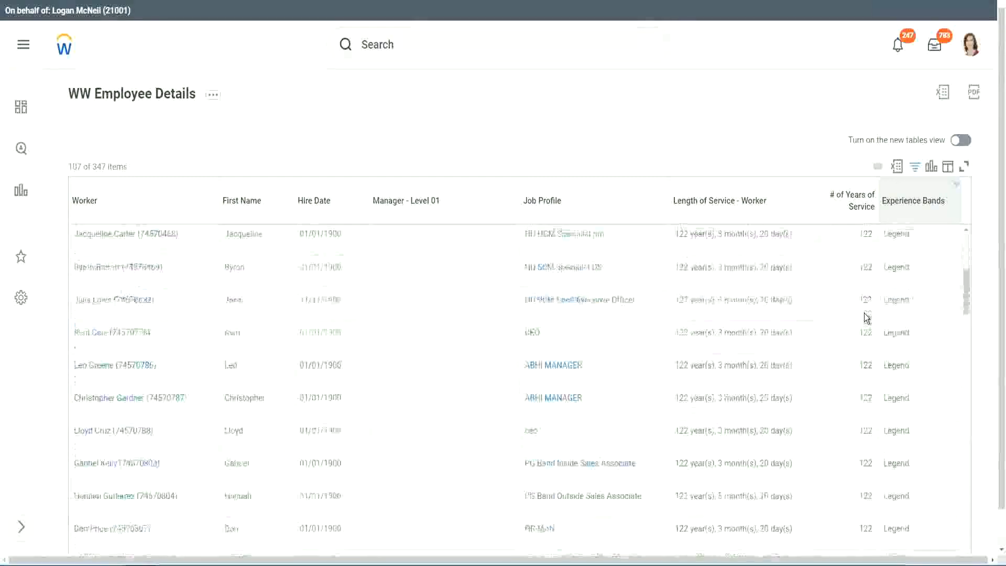
scroll(864, 314, down, 3)
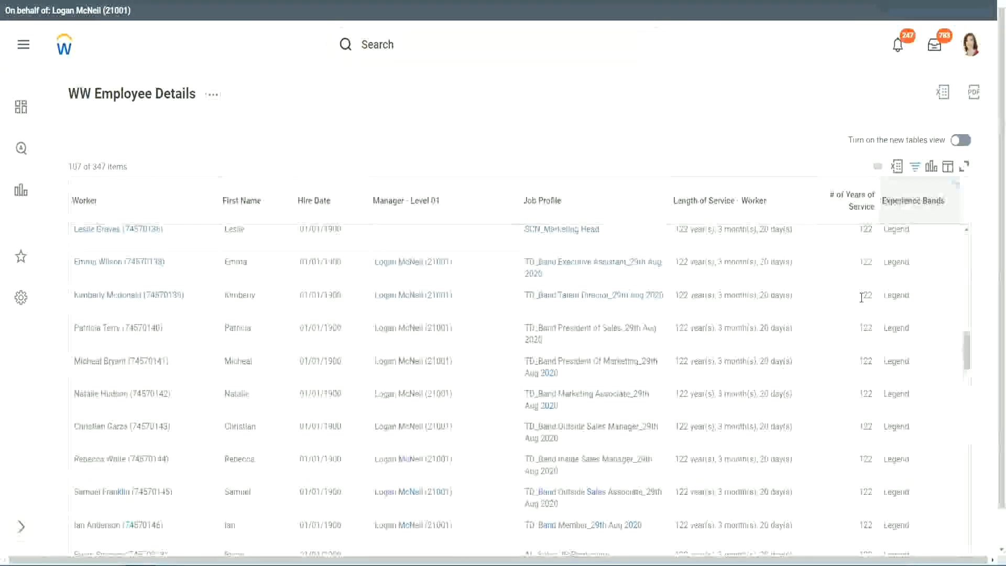
scroll(838, 299, down, 10)
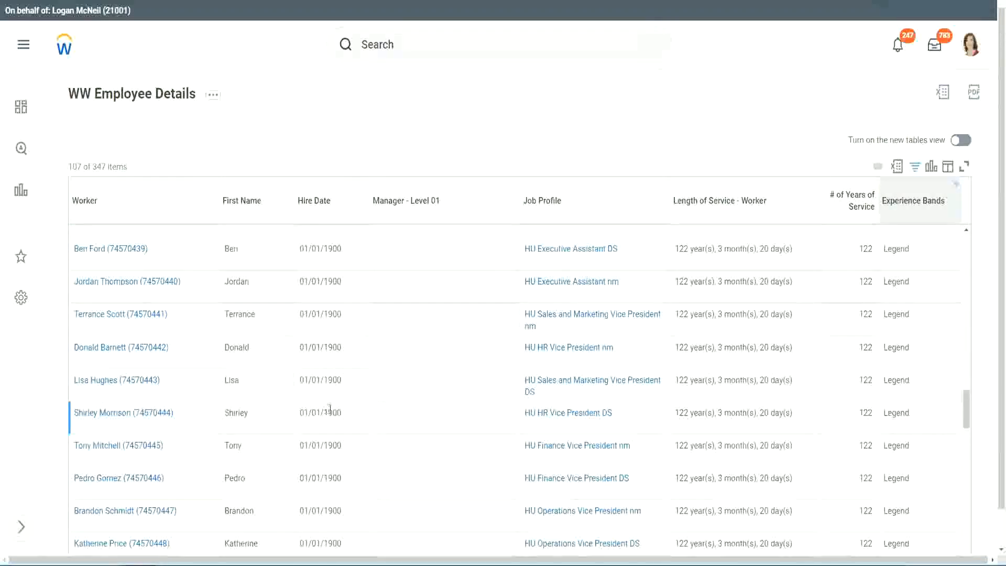
drag(323, 413, 342, 413)
scroll(854, 389, down, 5)
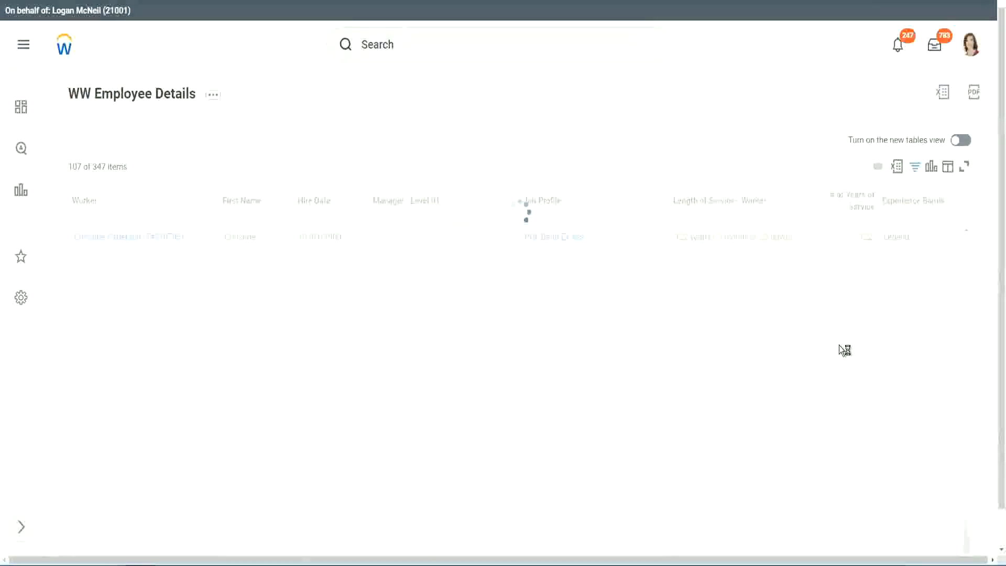
scroll(839, 345, down, 5)
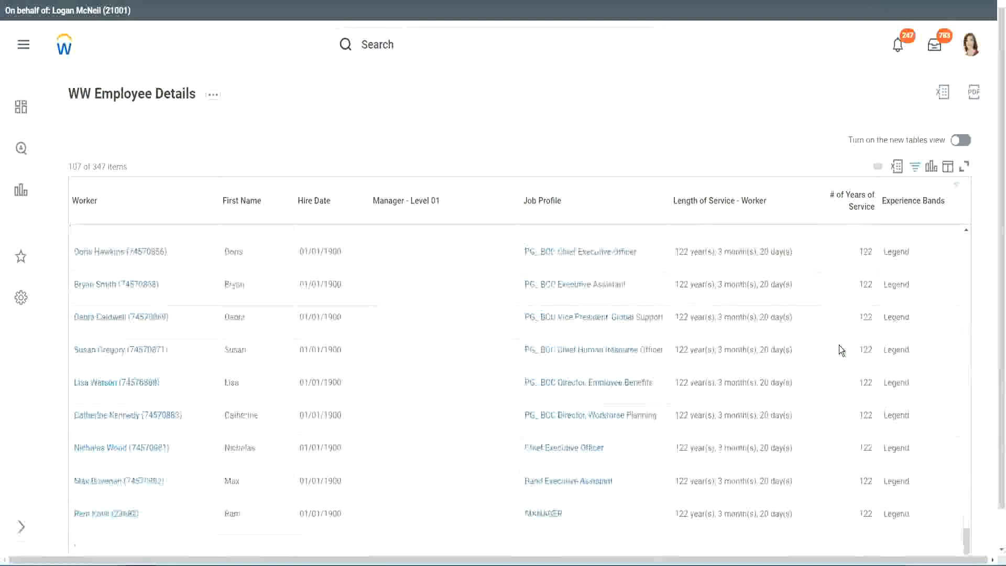
click(839, 349)
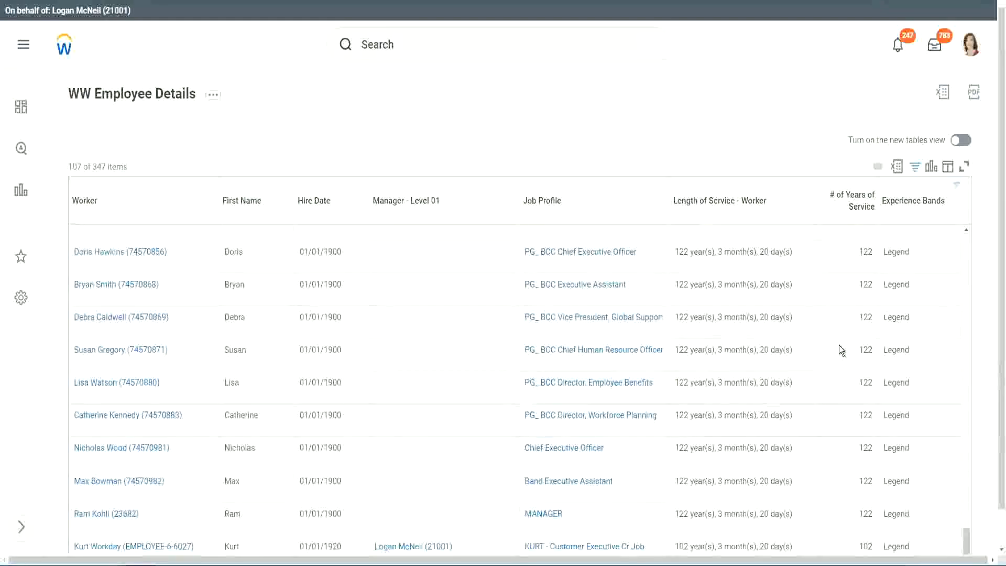
Check the # of Years of Service values in the final rows of the Legend-filtered list.
key(Down)
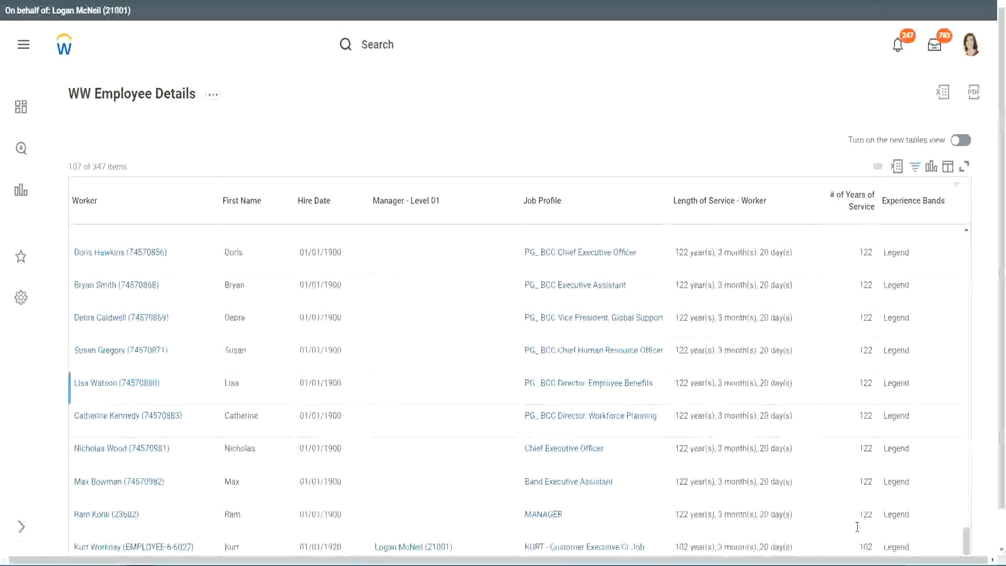
click(858, 524)
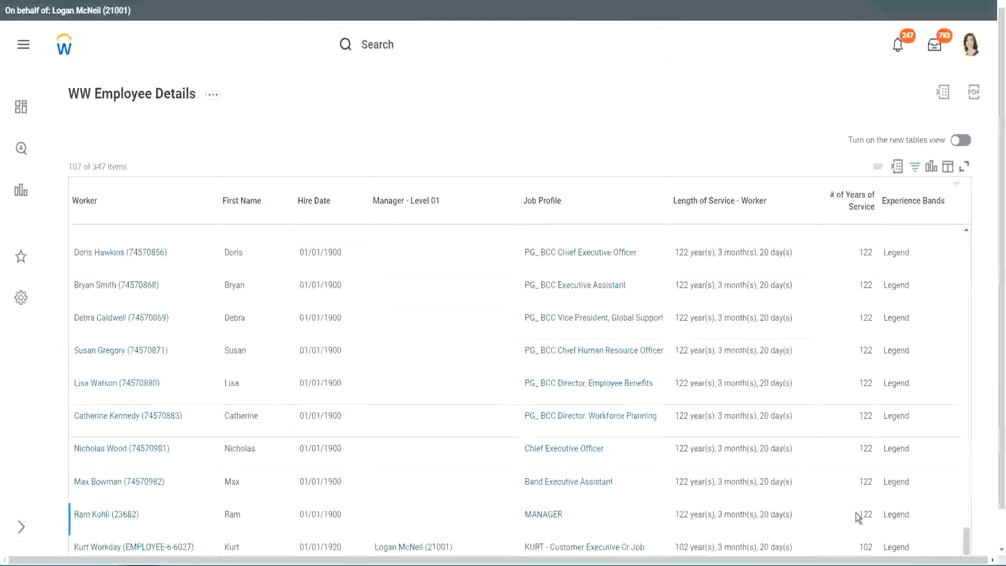
double_click(864, 546)
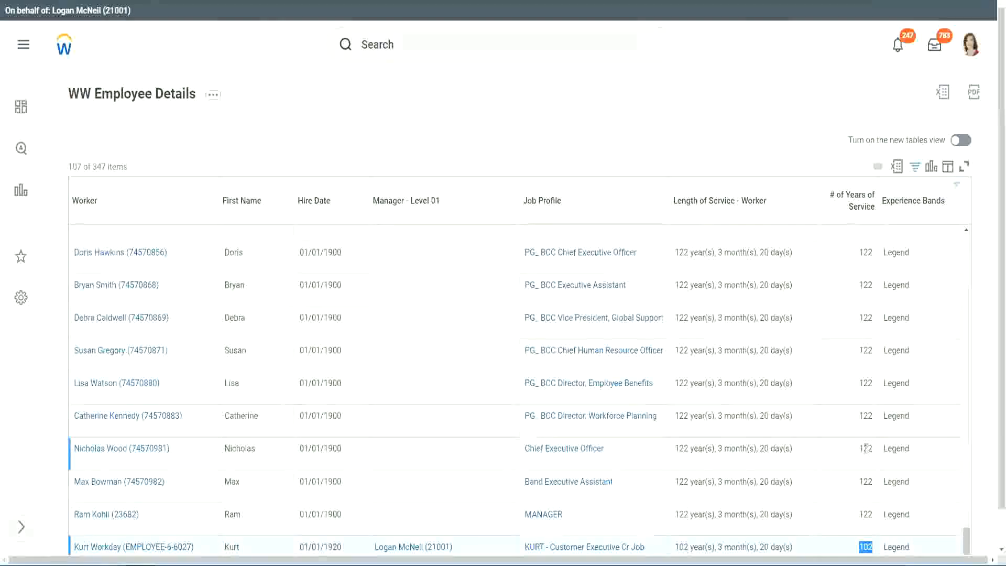
drag(864, 448, 873, 448)
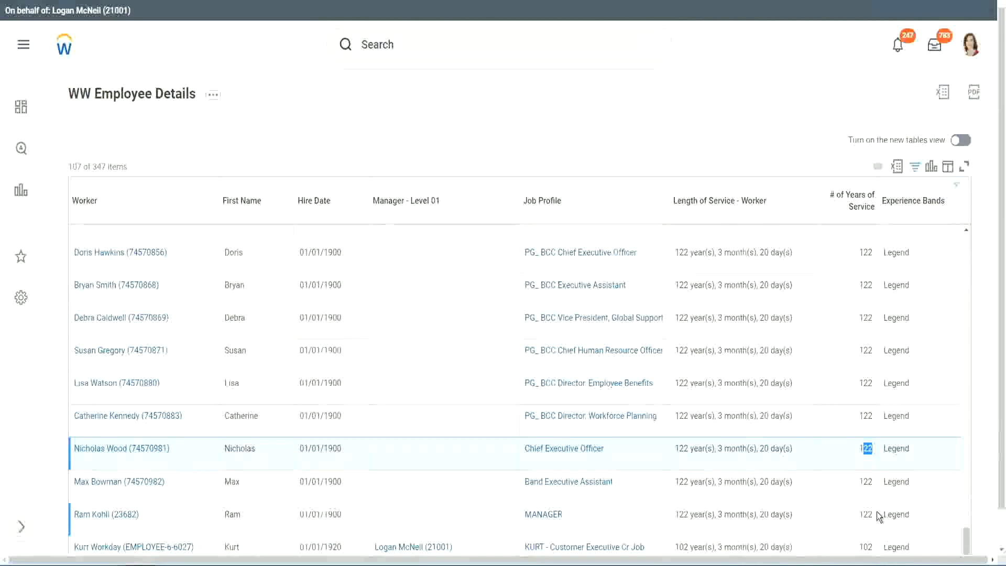
click(845, 417)
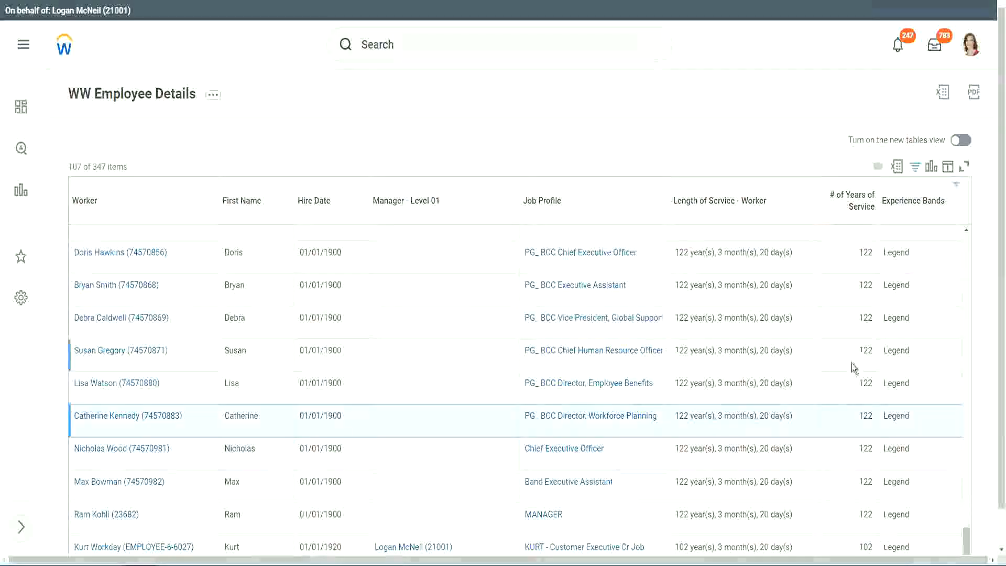
Change the Experience Bands filter value to Experienced and apply it.
click(920, 209)
click(824, 401)
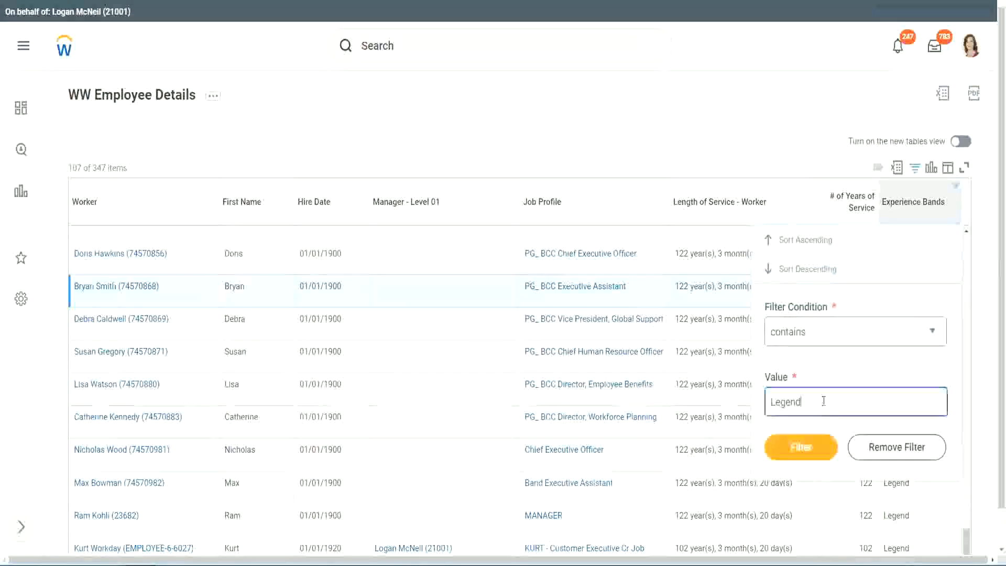
double_click(792, 401)
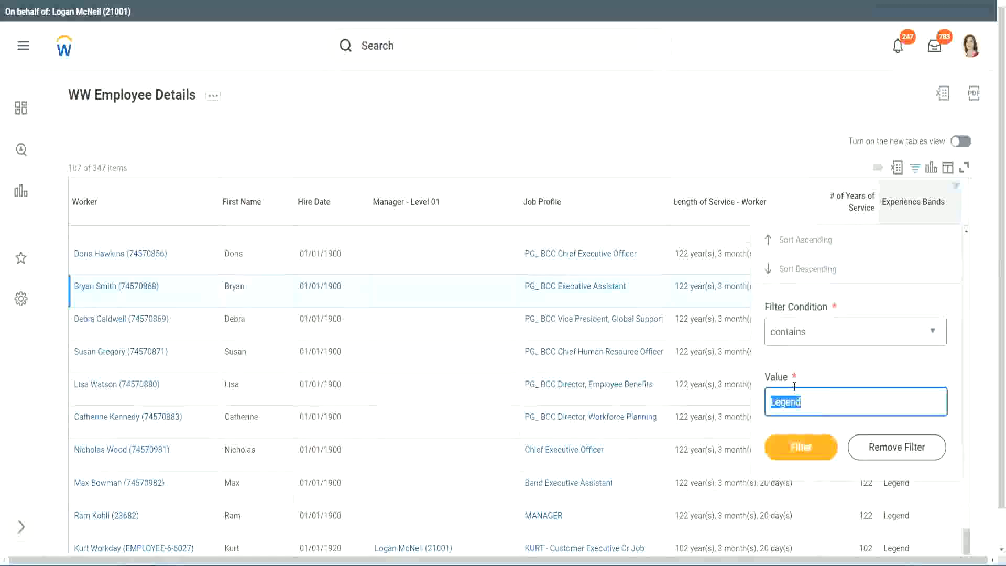
text(Ex)
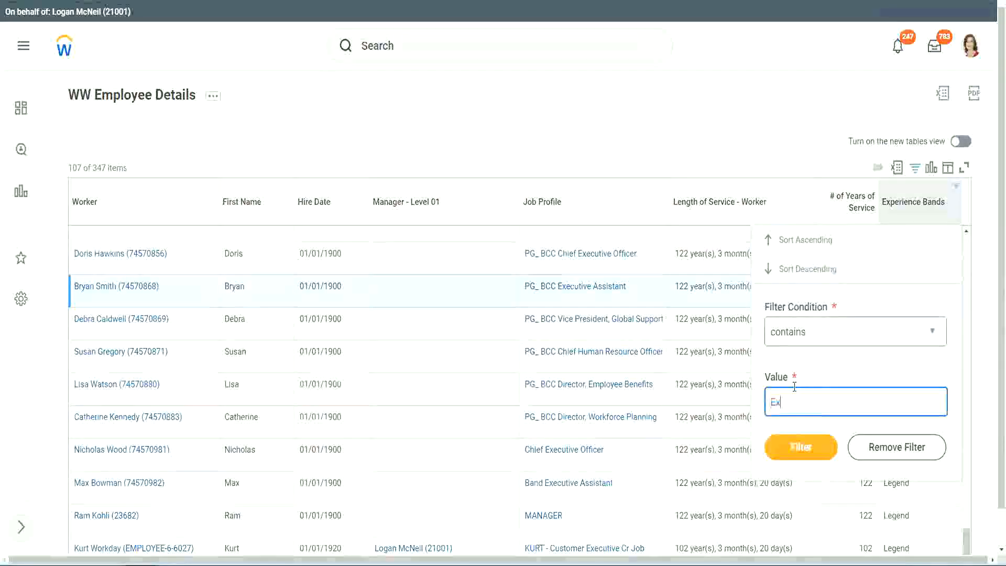
text(perienced)
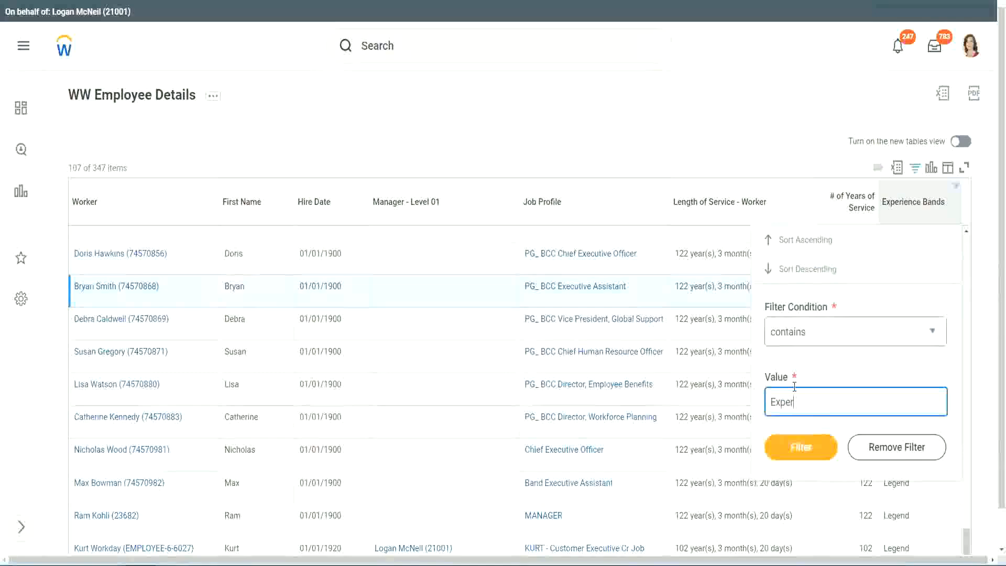
click(801, 454)
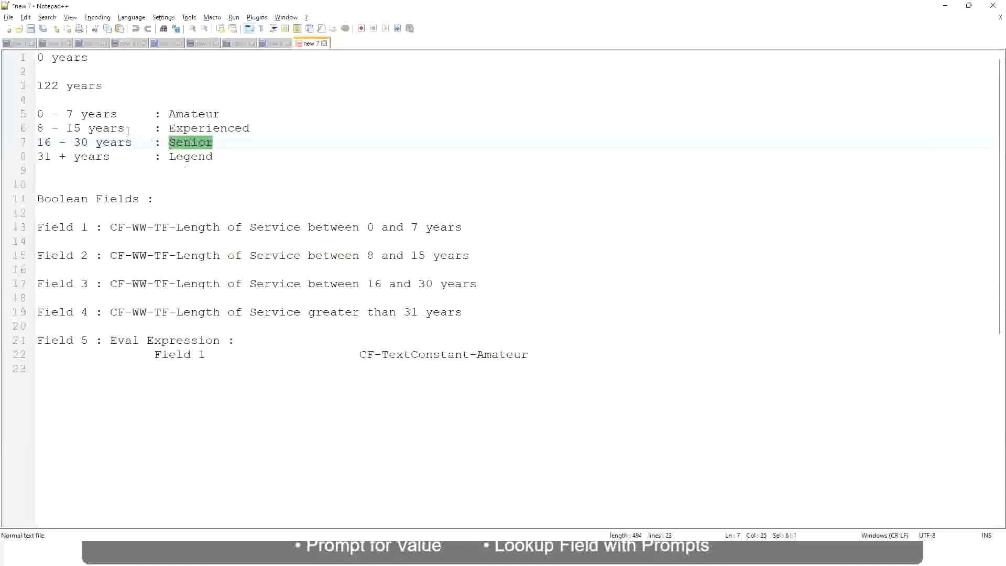
In the Notepad++ notes, check the year range defined for the Experienced band.
drag(45, 129, 79, 130)
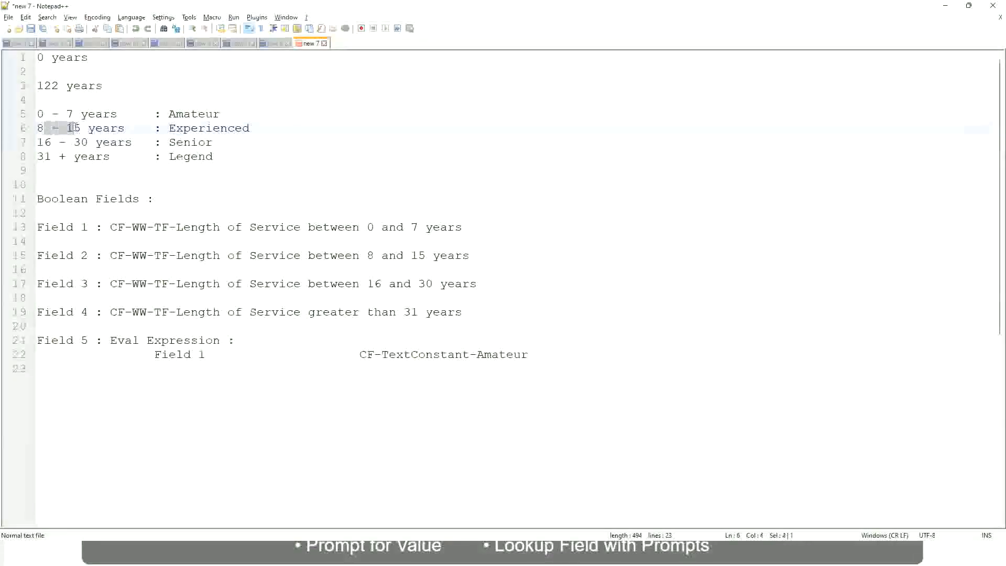
click(81, 130)
click(115, 130)
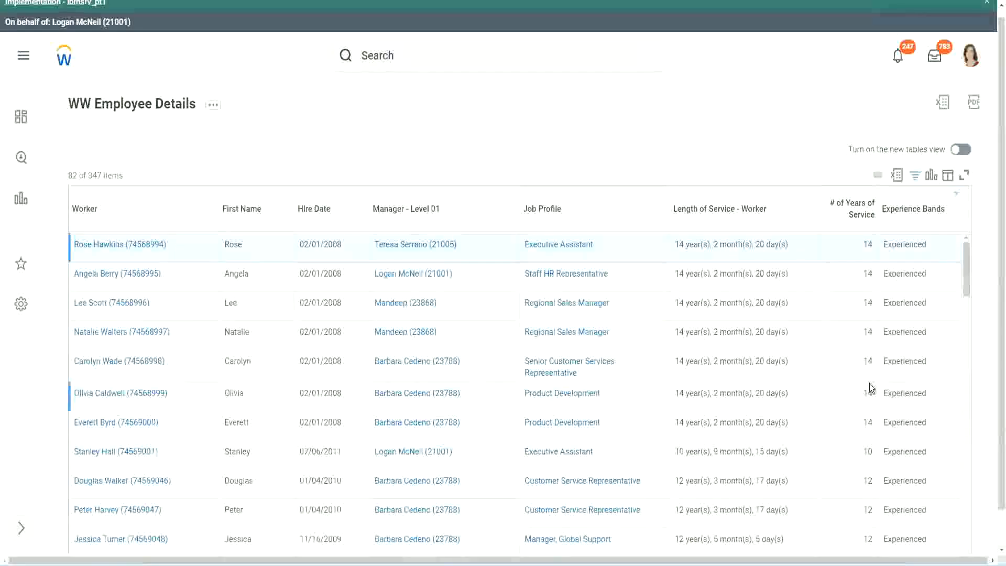
Back in the Workday report, examine the years of service of the workers in the Experienced band down the list.
scroll(871, 388, down, 4)
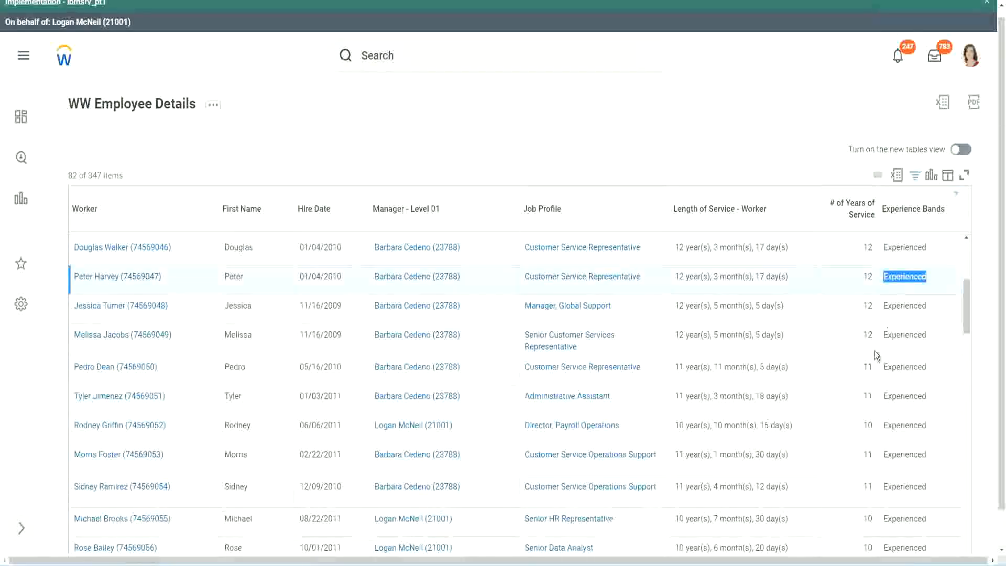
scroll(875, 357, down, 2)
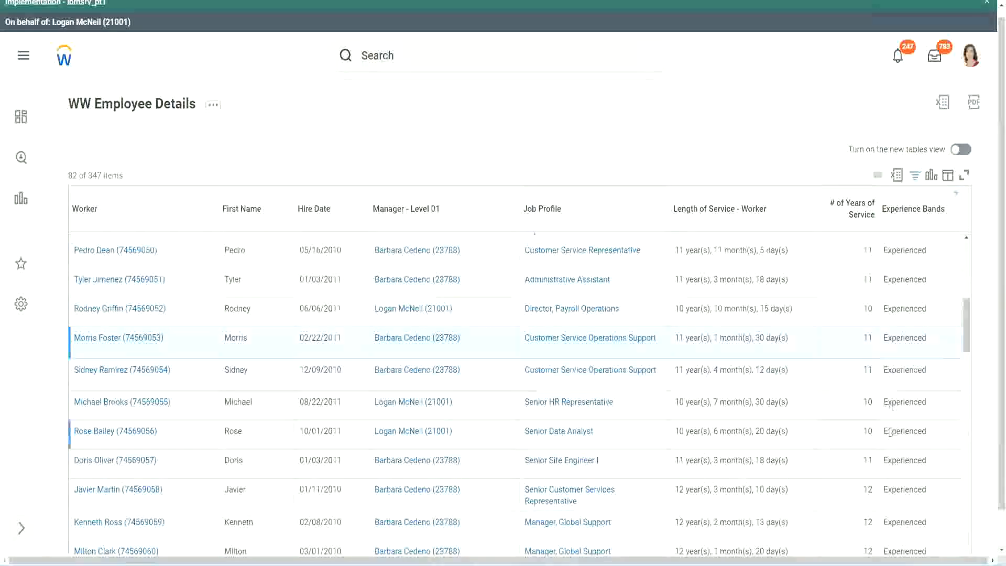
scroll(890, 433, down, 5)
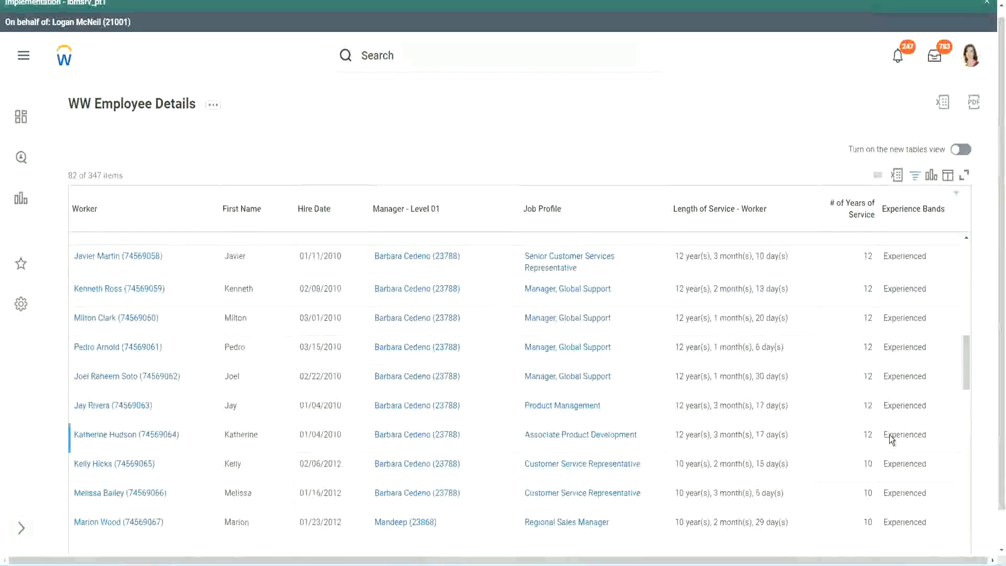